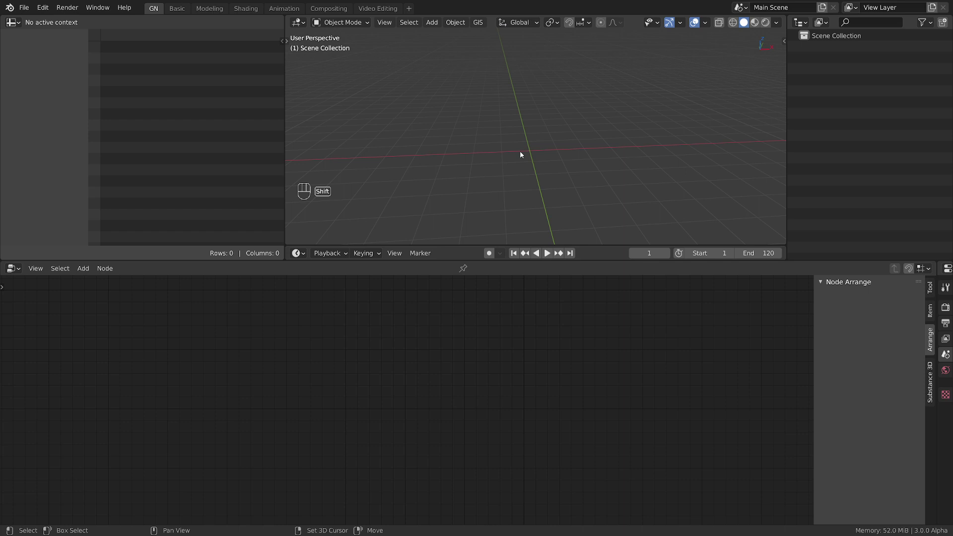
# - Add a plane mesh to the scene and give it a new geometry node tree
pyautogui.hotkey('shift', 'a')
pyautogui.click(559, 153)
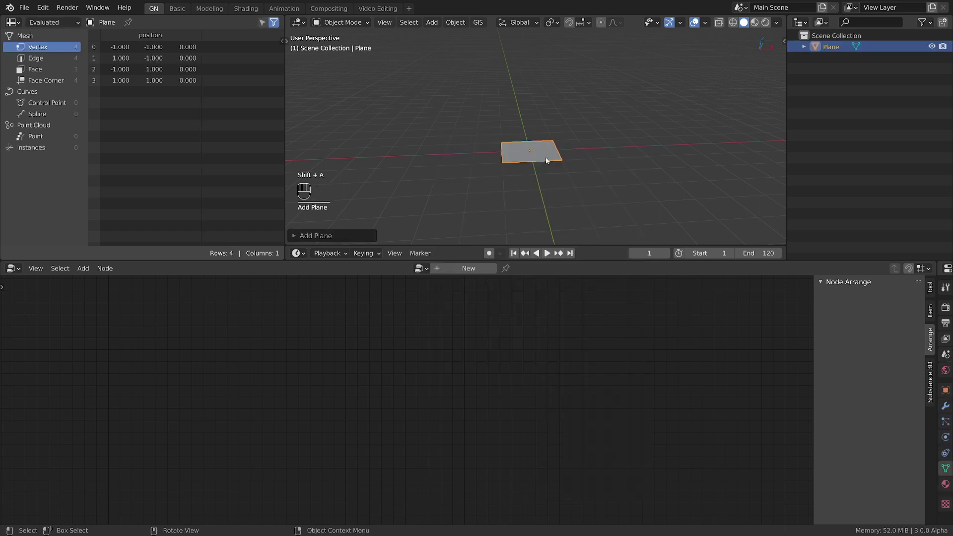
pyautogui.scroll(2, 547, 161)
pyautogui.click(467, 269)
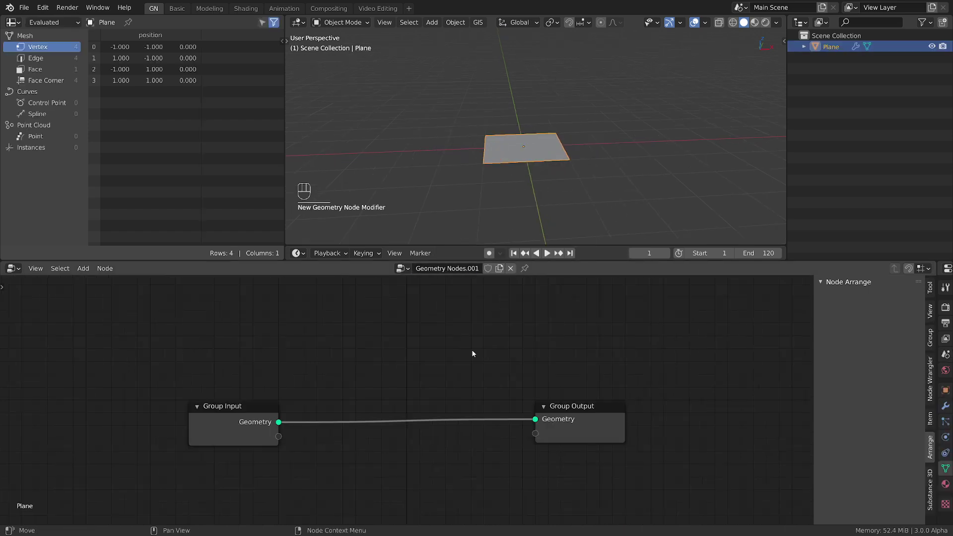
# - Cut the link between the Group Input and Group Output nodes
pyautogui.scroll(1, 416, 348)
pyautogui.moveTo(514, 384); pyautogui.dragTo(564, 356, button='middle')
pyautogui.scroll(1, 525, 370)
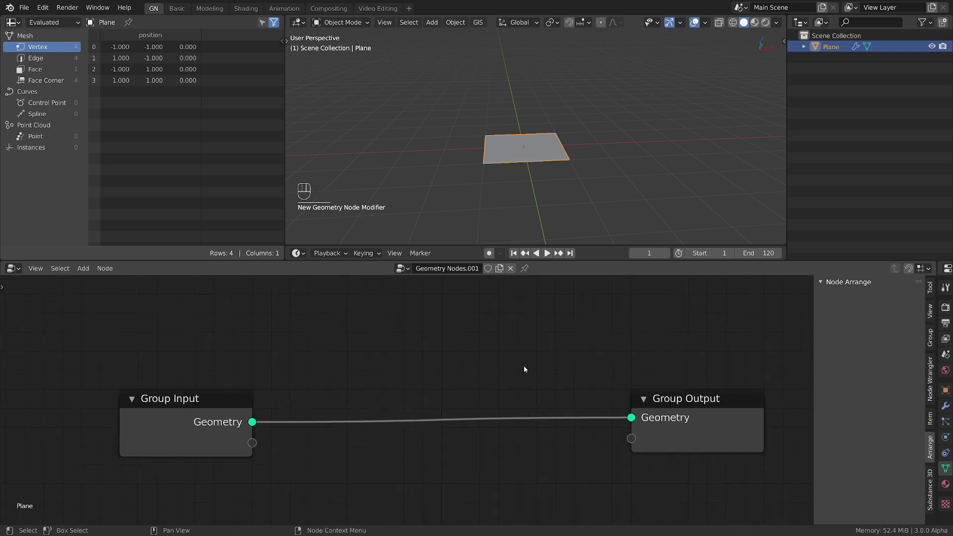
pyautogui.keyDown('ctrl'); pyautogui.moveTo(319, 366); pyautogui.dragTo(326, 431, button='right'); pyautogui.keyUp('ctrl')
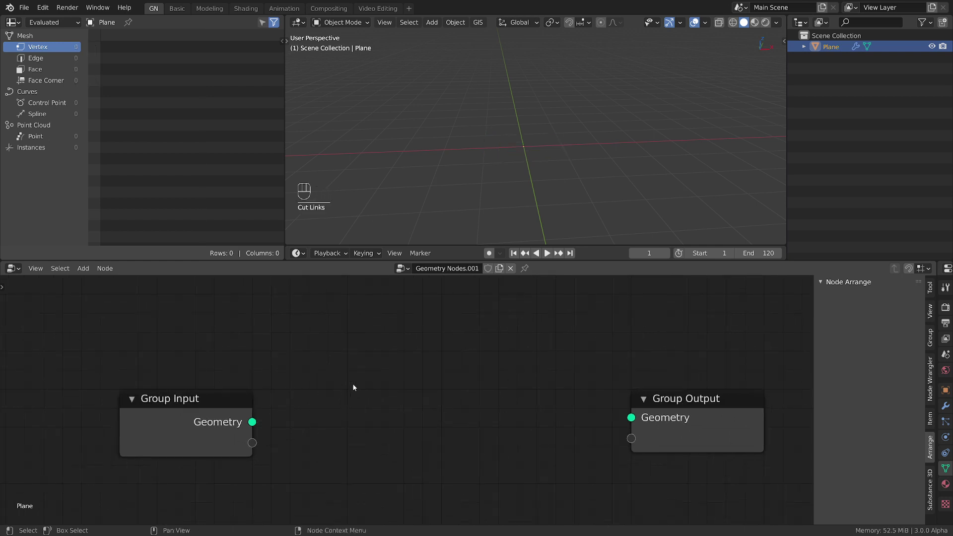
# - Add a String to Curves node and connect its Curves output to the Group Output's Geometry input
pyautogui.hotkey('shift', 'a')
pyautogui.moveTo(326, 410)
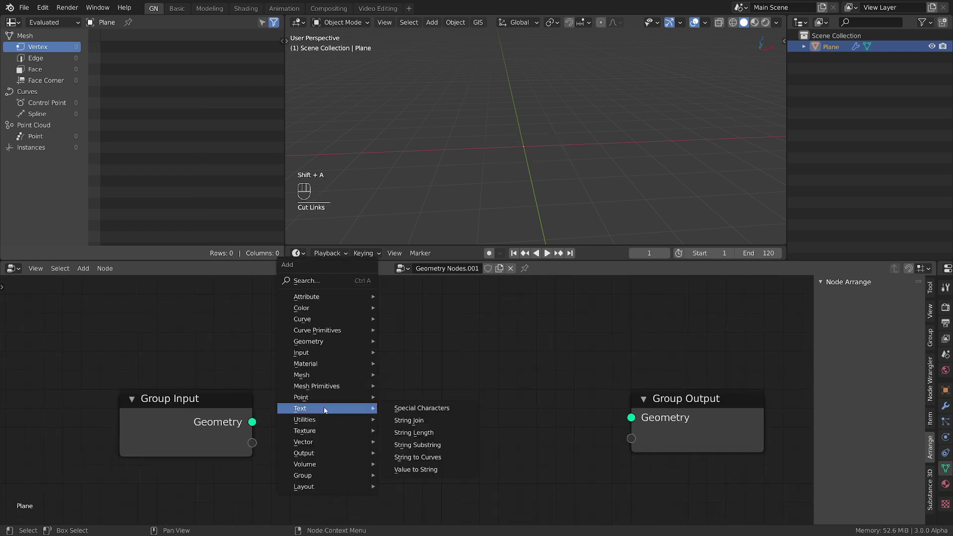
pyautogui.click(427, 458)
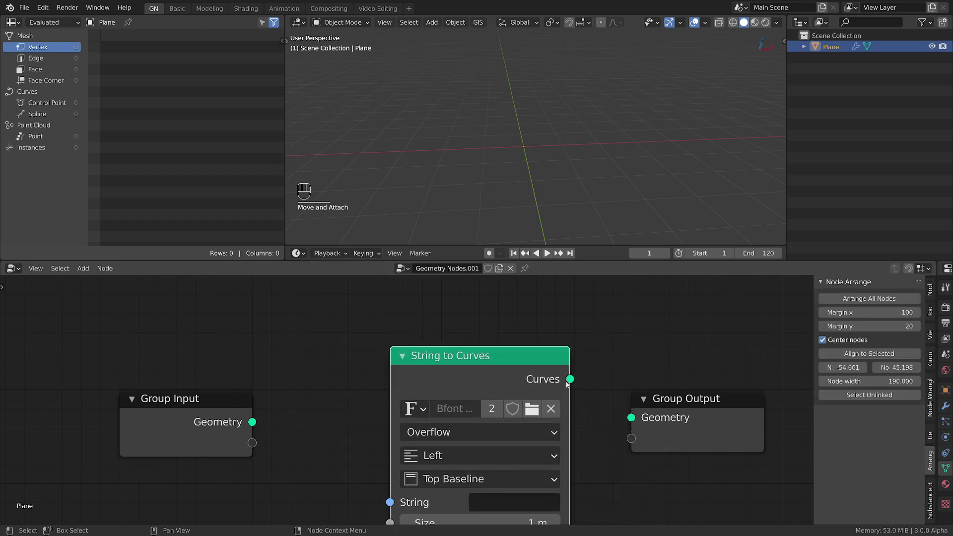
pyautogui.moveTo(570, 379); pyautogui.dragTo(632, 418)
# - Add a String node containing "blender" and connect it to the String input of String to Curves
pyautogui.moveTo(288, 397); pyautogui.dragTo(345, 377, button='middle')
pyautogui.hotkey('shift', 'a')
pyautogui.moveTo(309, 306)
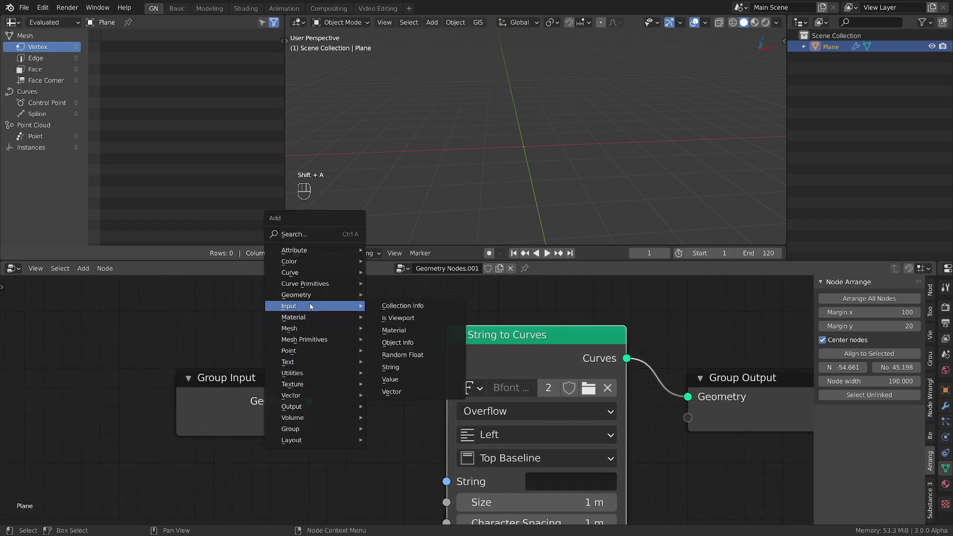
pyautogui.click(397, 367)
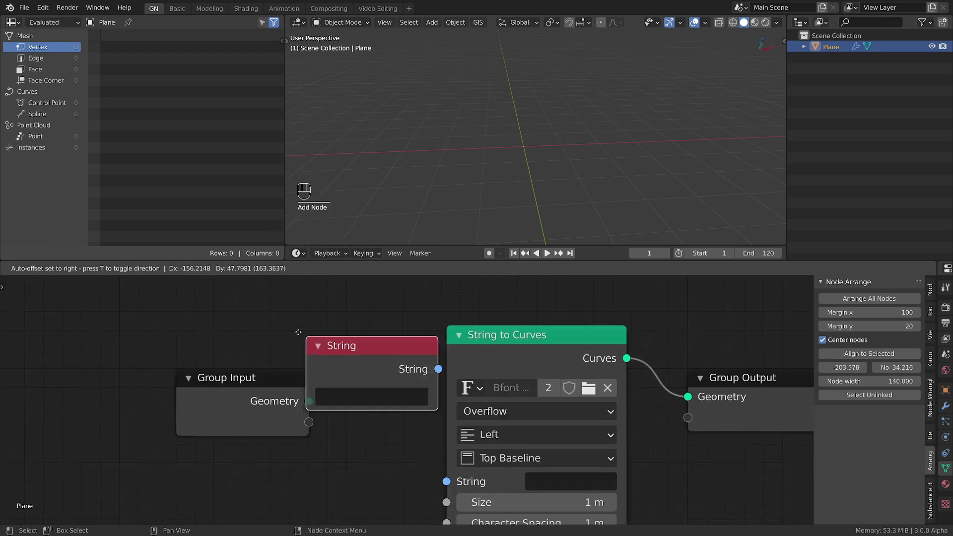
pyautogui.click(213, 349)
pyautogui.click(218, 361)
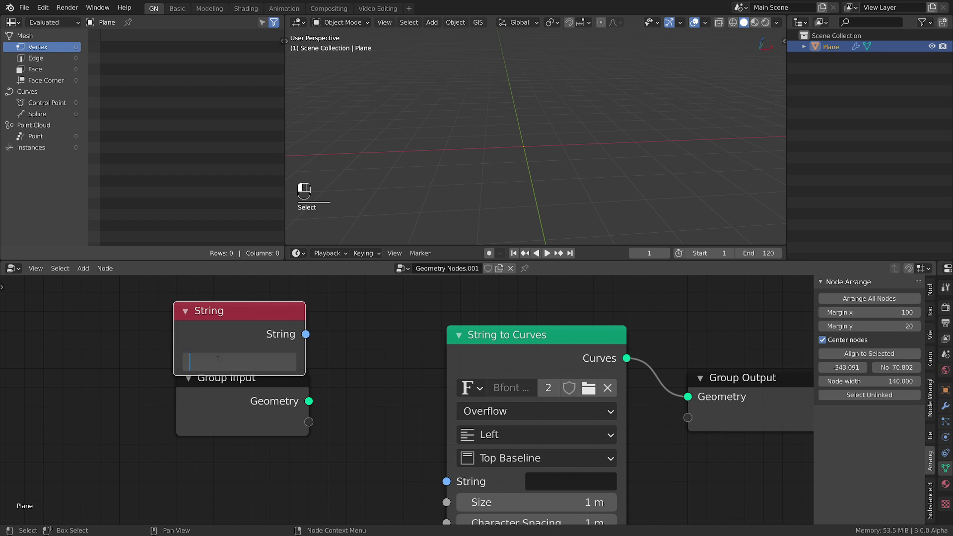
pyautogui.write('blender')
pyautogui.press('Return')
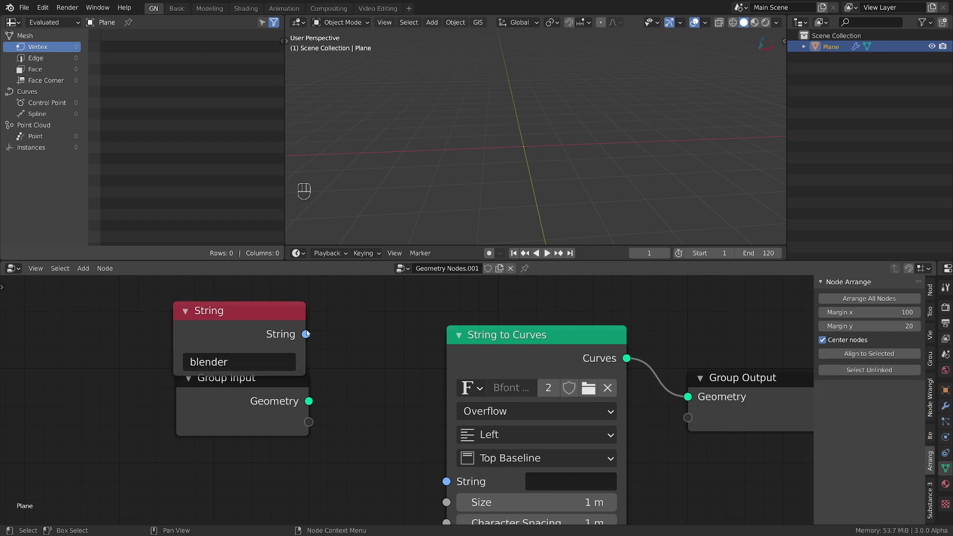
pyautogui.moveTo(307, 335); pyautogui.dragTo(447, 481)
pyautogui.scroll(-1, 437, 410)
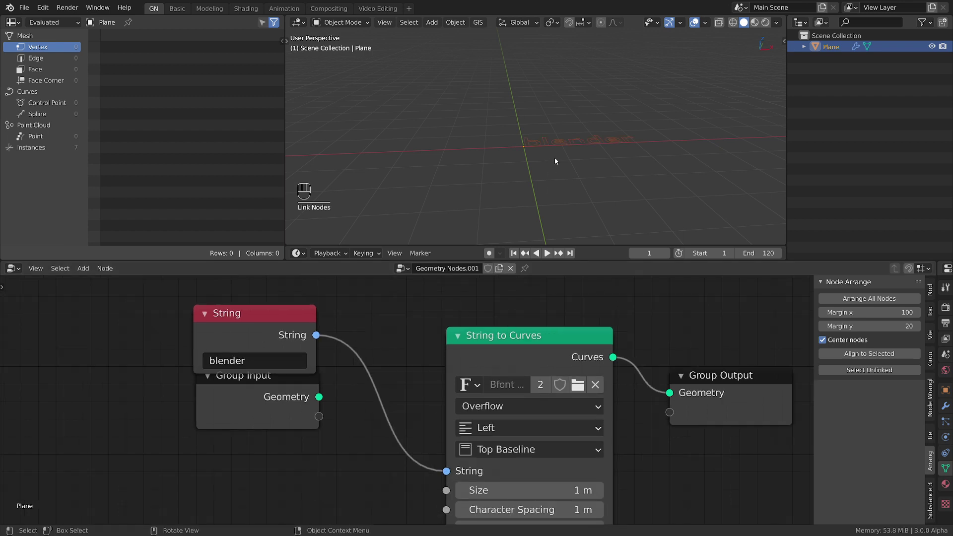
# - View the text outline from the top, enlarged, and move the Group Input node out from under the String node
pyautogui.press('`')
pyautogui.click(566, 88)
pyautogui.keyDown('shift'); pyautogui.moveTo(653, 107); pyautogui.dragTo(576, 173, button='middle'); pyautogui.keyUp('shift')
pyautogui.scroll(2, 574, 157)
pyautogui.moveTo(240, 398); pyautogui.dragTo(51, 430)
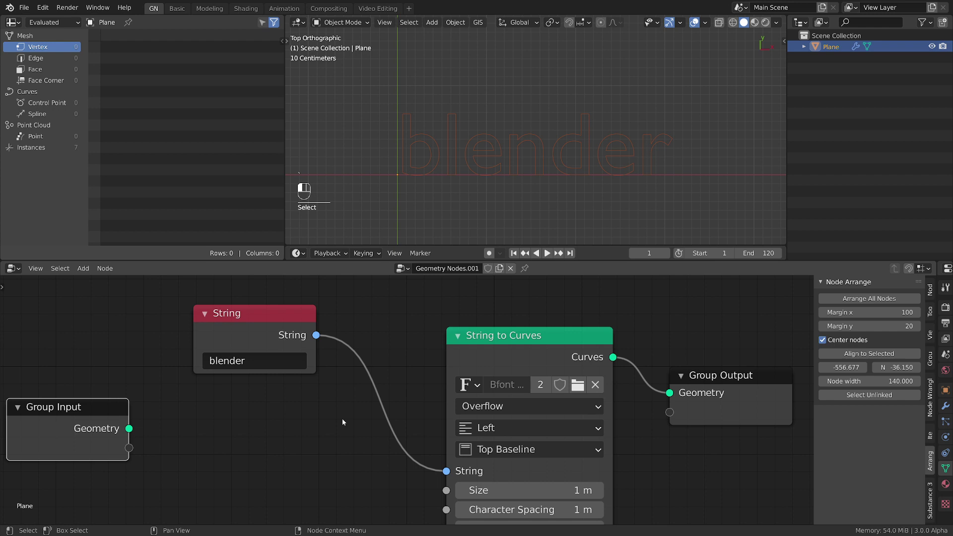
# - Insert a Curve Fill node between String to Curves and Group Output
pyautogui.moveTo(499, 368); pyautogui.dragTo(480, 370)
pyautogui.hotkey('shift', 'a')
pyautogui.moveTo(521, 319)
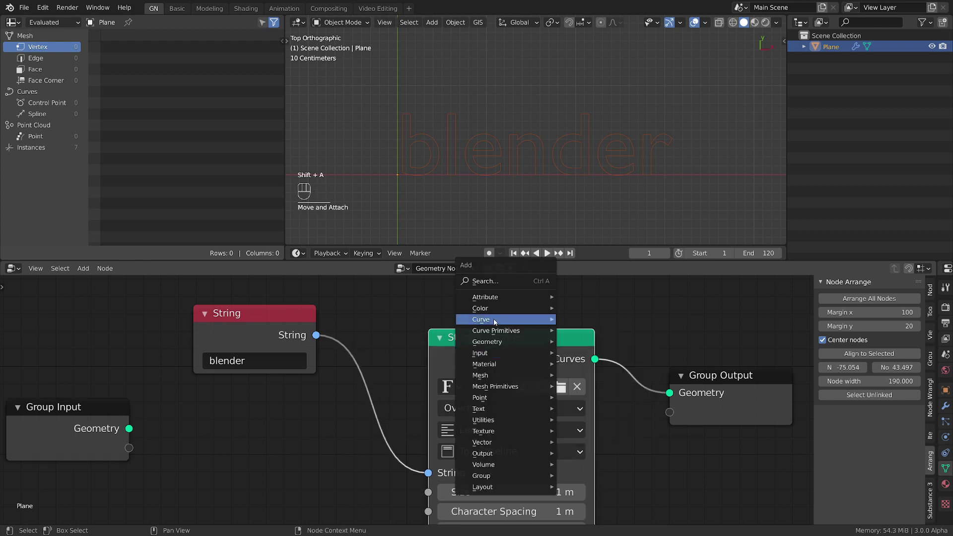
pyautogui.click(586, 331)
pyautogui.click(660, 392)
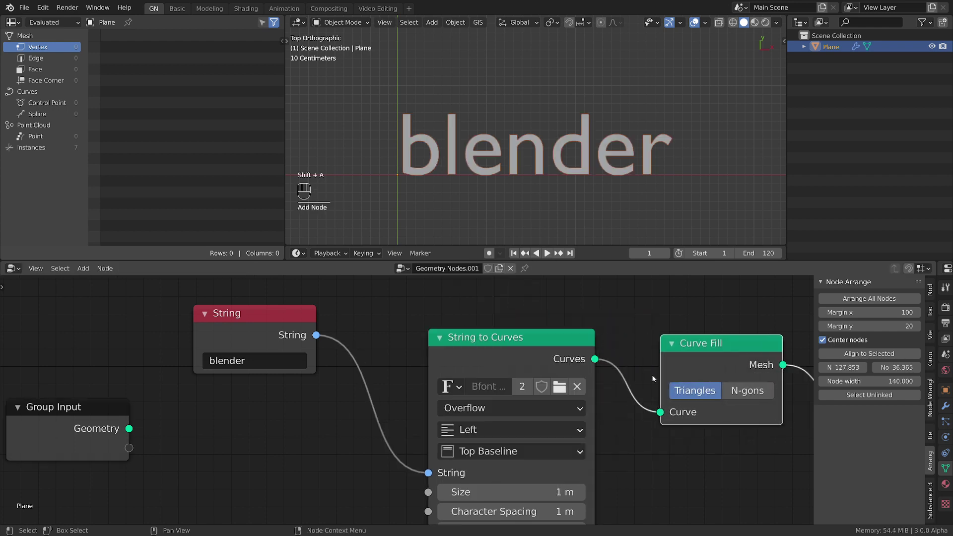
# - Hide the viewport overlays and enlarge the view of the filled text
pyautogui.moveTo(631, 474); pyautogui.dragTo(563, 486, button='middle')
pyautogui.click(694, 22)
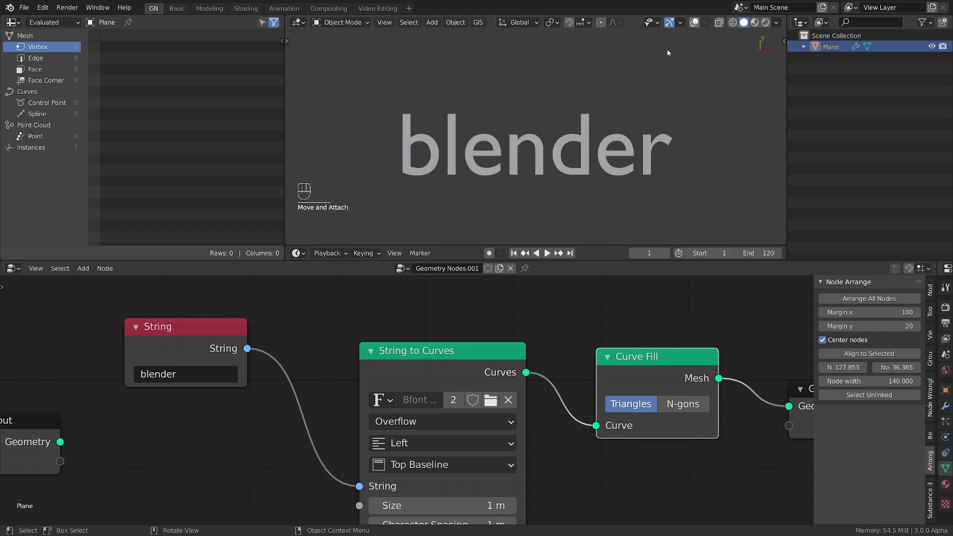
pyautogui.scroll(2, 536, 147)
pyautogui.scroll(1, 536, 147)
pyautogui.keyDown('shift'); pyautogui.moveTo(558, 155); pyautogui.dragTo(571, 121, button='middle'); pyautogui.keyUp('shift')
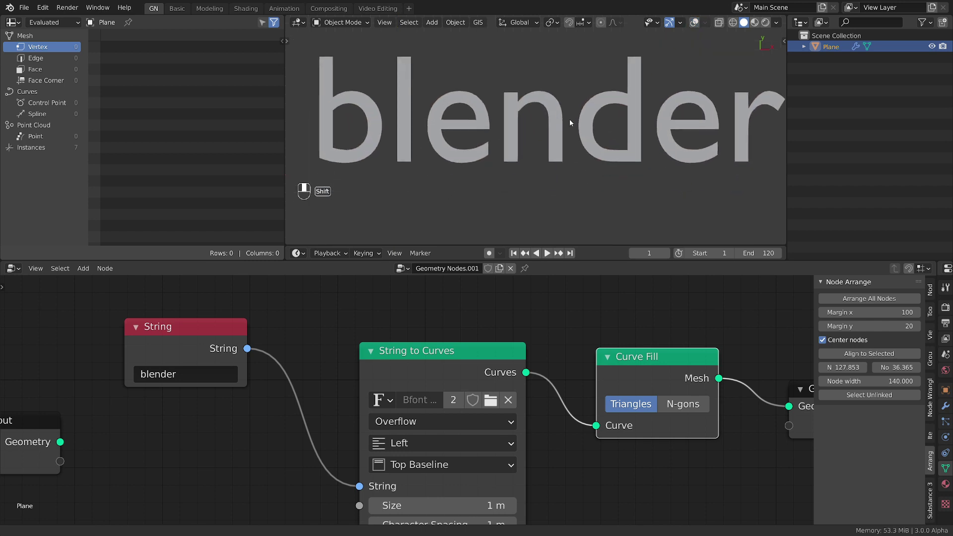
# - Move the Curve Fill, String to Curves and String nodes to open a gap after the String node
pyautogui.press('Home')
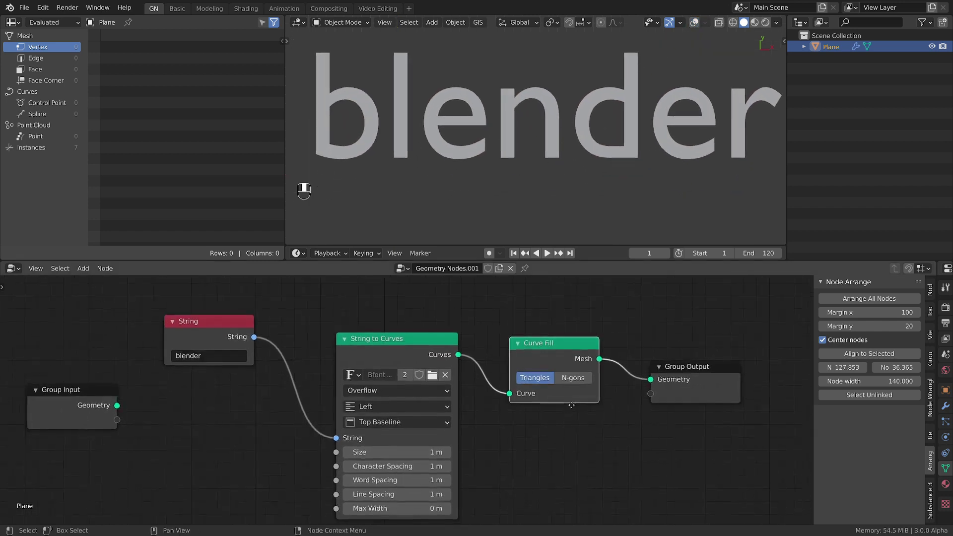
pyautogui.moveTo(601, 343); pyautogui.dragTo(624, 345)
pyautogui.moveTo(455, 340); pyautogui.dragTo(528, 342)
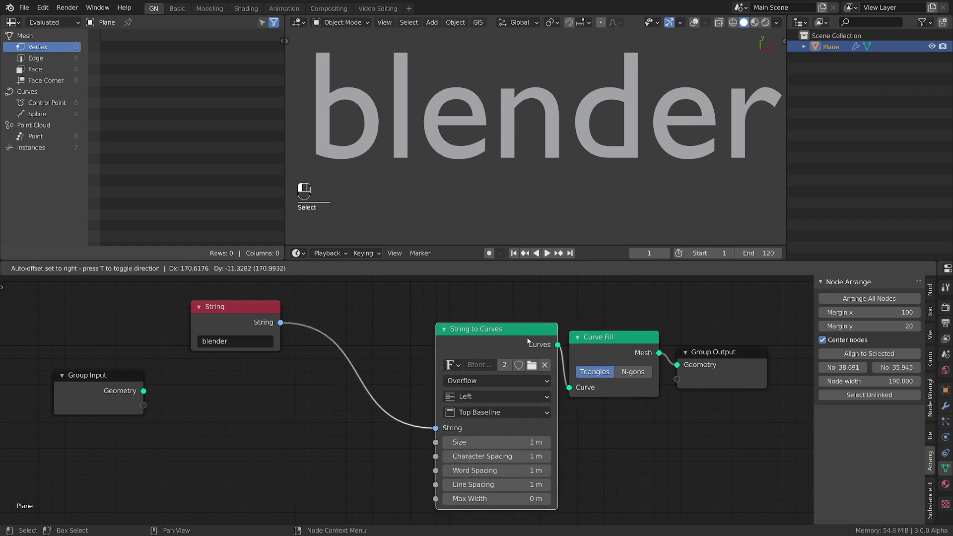
pyautogui.moveTo(338, 368); pyautogui.dragTo(466, 398, button='middle')
pyautogui.moveTo(377, 342); pyautogui.dragTo(248, 339)
# - Insert a String Substring node on the link between String and String to Curves
pyautogui.scroll(2, 367, 338)
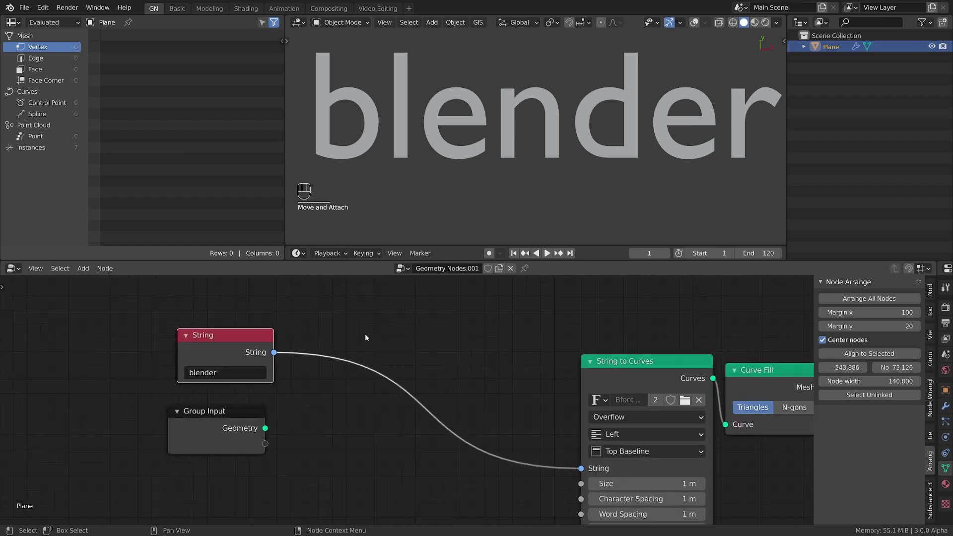
pyautogui.moveTo(437, 406); pyautogui.dragTo(431, 344, button='middle')
pyautogui.hotkey('shift', 'a')
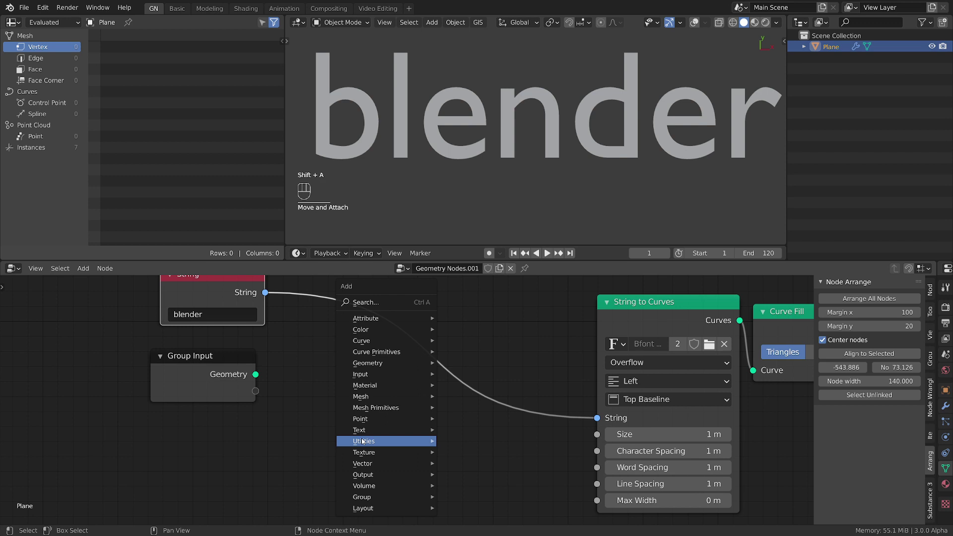
pyautogui.moveTo(415, 430)
pyautogui.click(500, 467)
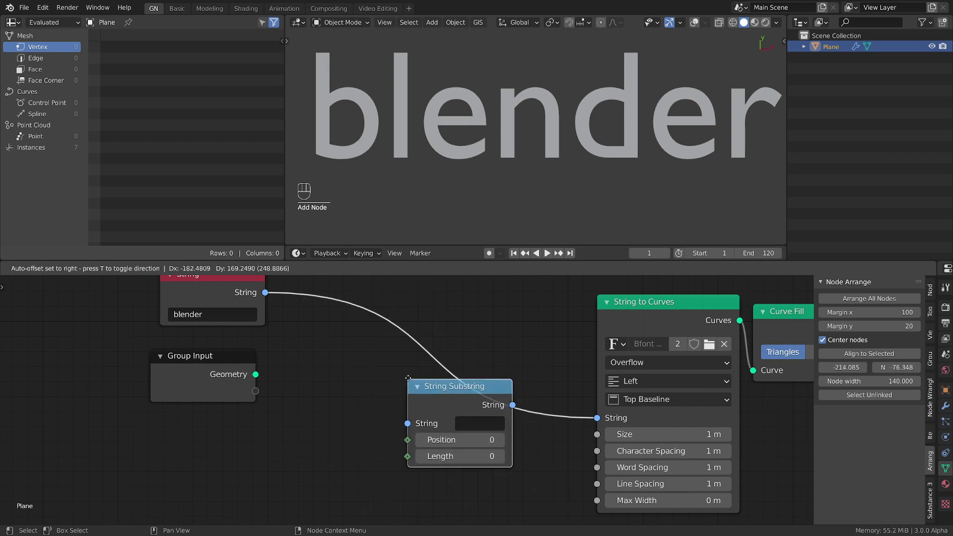
pyautogui.click(408, 377)
# - Set the String Substring node's Length to 5
pyautogui.moveTo(456, 456); pyautogui.dragTo(422, 461)
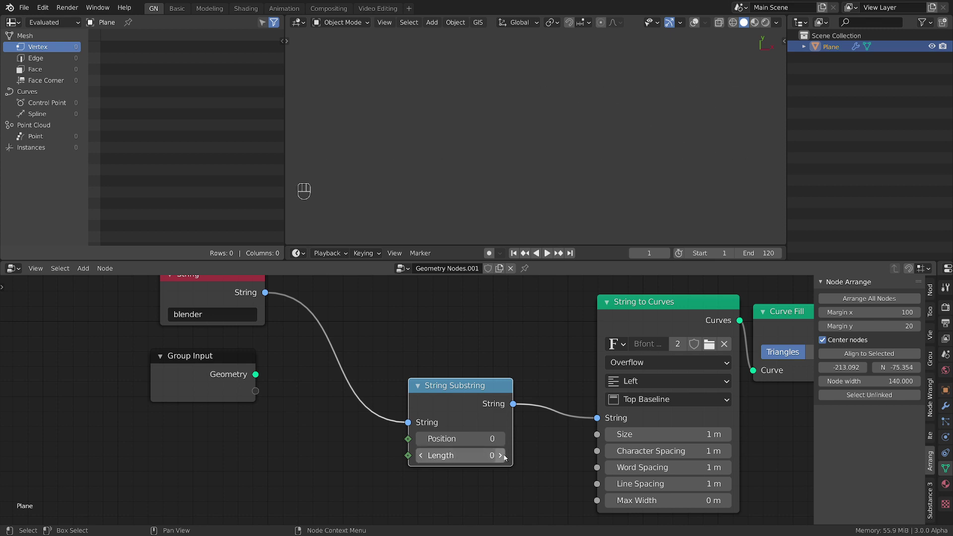
pyautogui.click(501, 456)
pyautogui.click(500, 456)
pyautogui.click(500, 456)
pyautogui.click(500, 456)
pyautogui.click(500, 456)
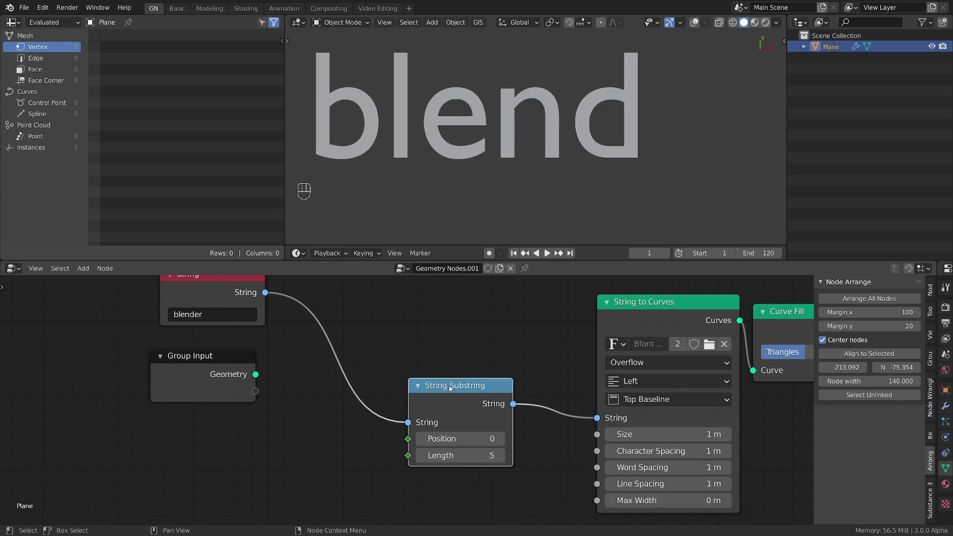
# - Move the String Substring node closer to String to Curves and the Group Input node farther from it
pyautogui.scroll(-2, 389, 367)
pyautogui.scroll(-1, 378, 380)
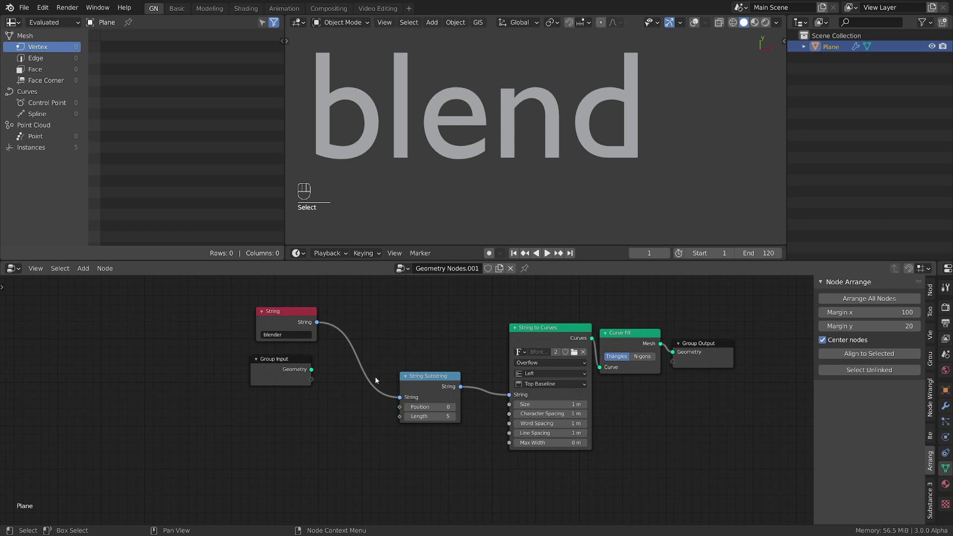
pyautogui.scroll(1, 413, 397)
pyautogui.moveTo(454, 377); pyautogui.dragTo(488, 376)
pyautogui.moveTo(308, 447); pyautogui.dragTo(389, 442, button='middle')
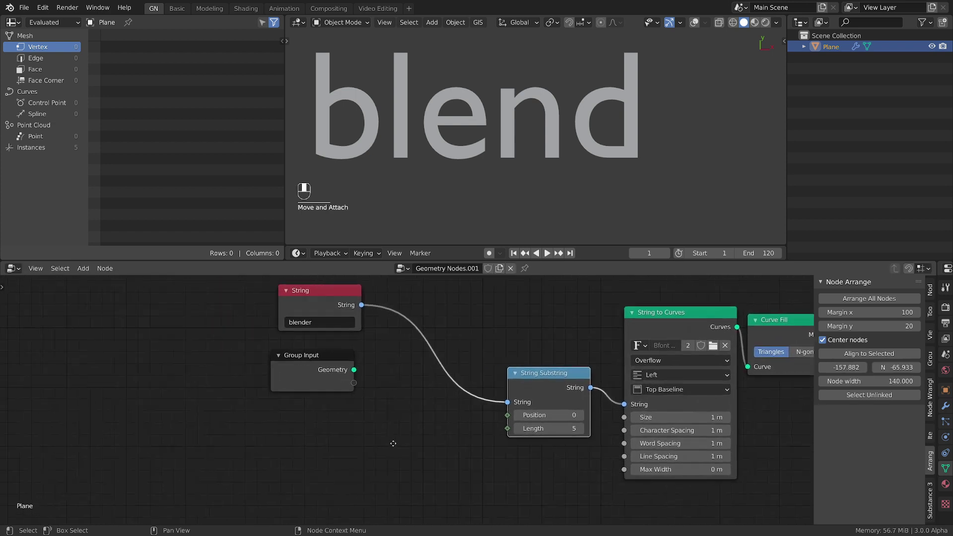
pyautogui.moveTo(318, 367); pyautogui.dragTo(231, 378)
# - Add a String Length node fed by the String node, and reposition the surrounding nodes to make space
pyautogui.hotkey('shift', 'a')
pyautogui.moveTo(307, 369)
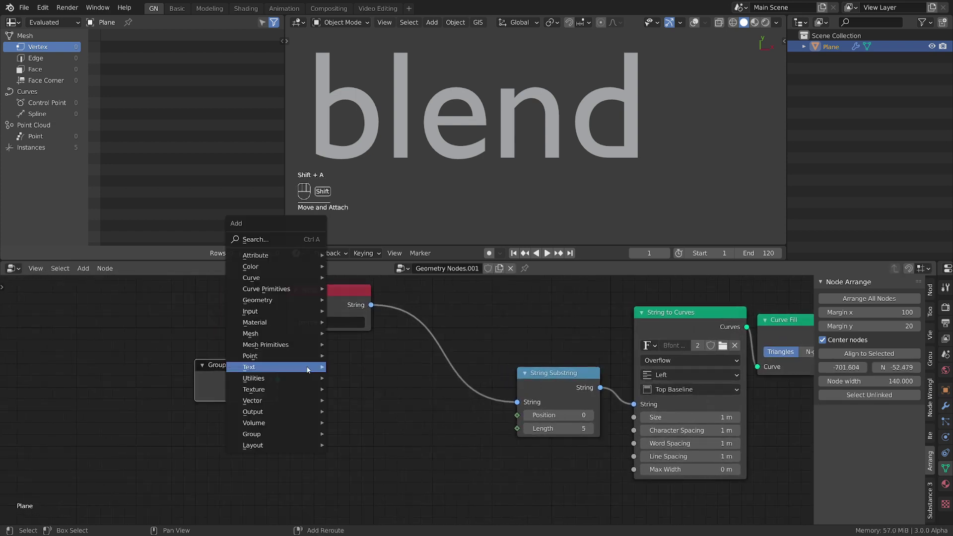
pyautogui.moveTo(274, 378)
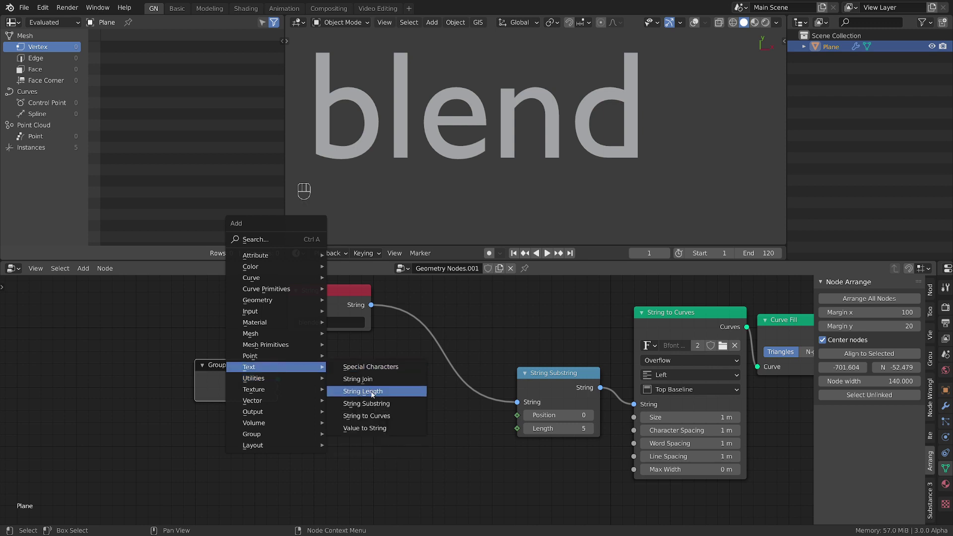
pyautogui.click(372, 395)
pyautogui.click(362, 359)
pyautogui.moveTo(298, 289); pyautogui.dragTo(209, 289)
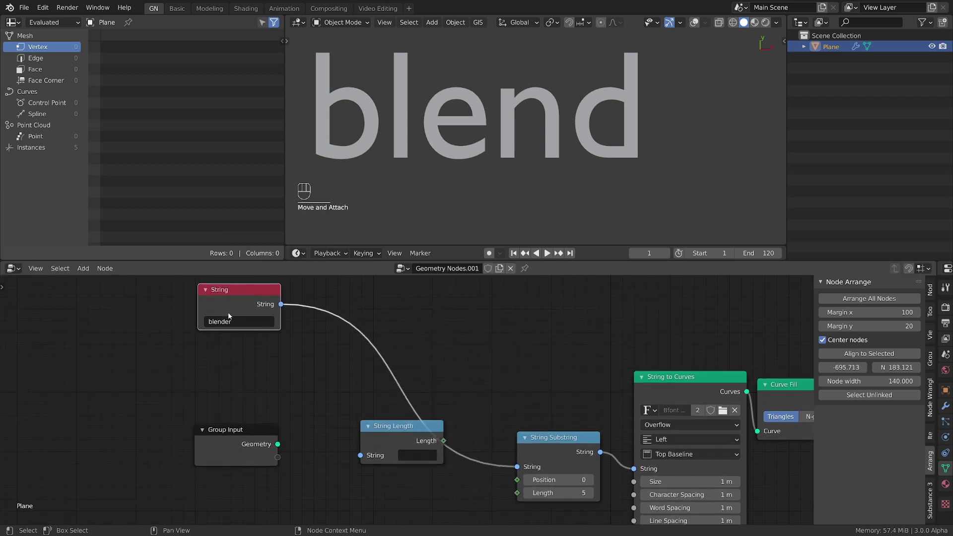
pyautogui.moveTo(253, 318); pyautogui.dragTo(361, 456)
pyautogui.moveTo(258, 439); pyautogui.dragTo(225, 431)
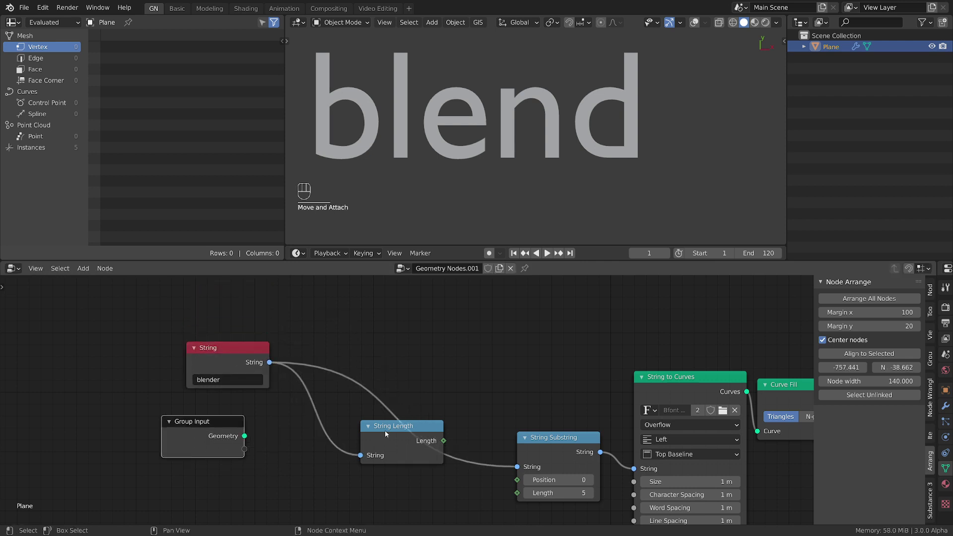
pyautogui.moveTo(386, 434); pyautogui.dragTo(319, 437)
# - Add a Clamp node and connect the String Length output to its Max input
pyautogui.hotkey('shift', 'a')
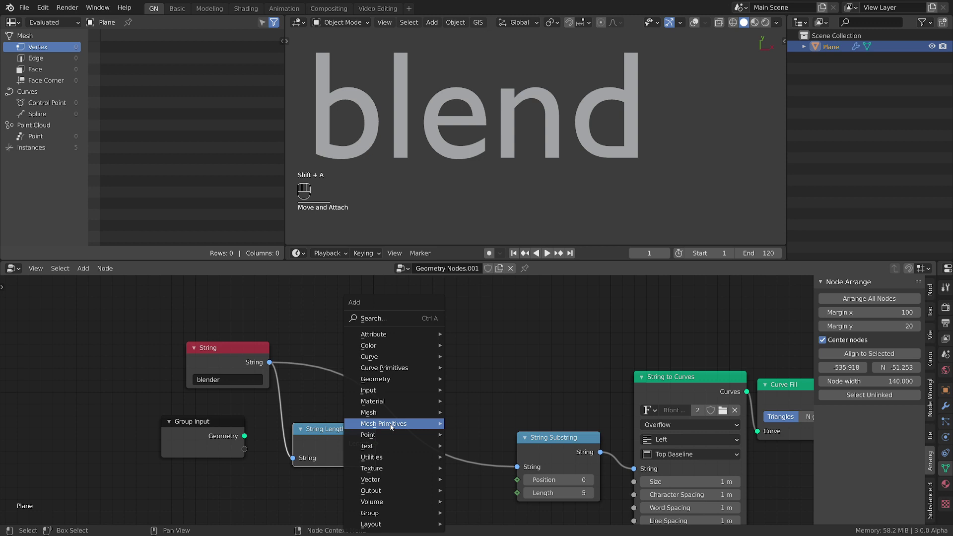
pyautogui.moveTo(392, 457)
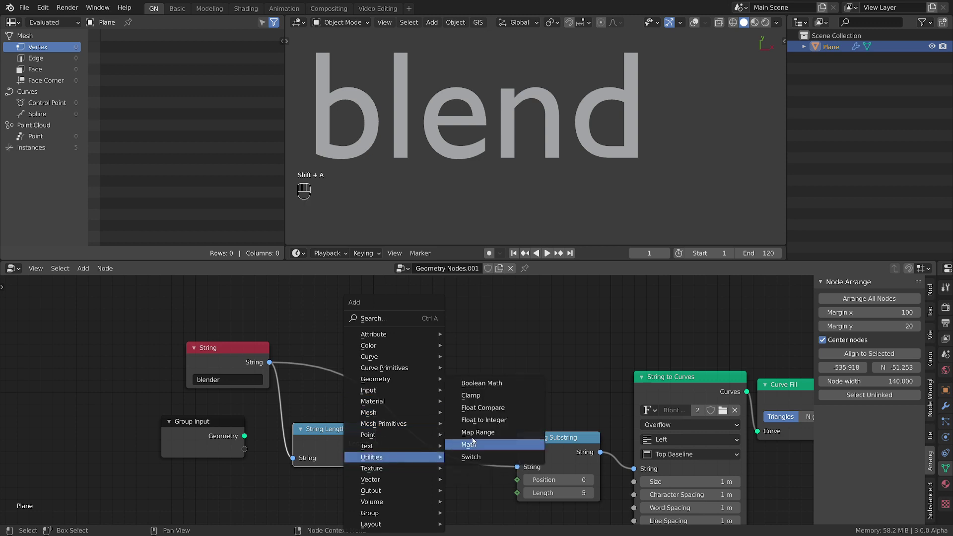
pyautogui.click(484, 396)
pyautogui.click(477, 412)
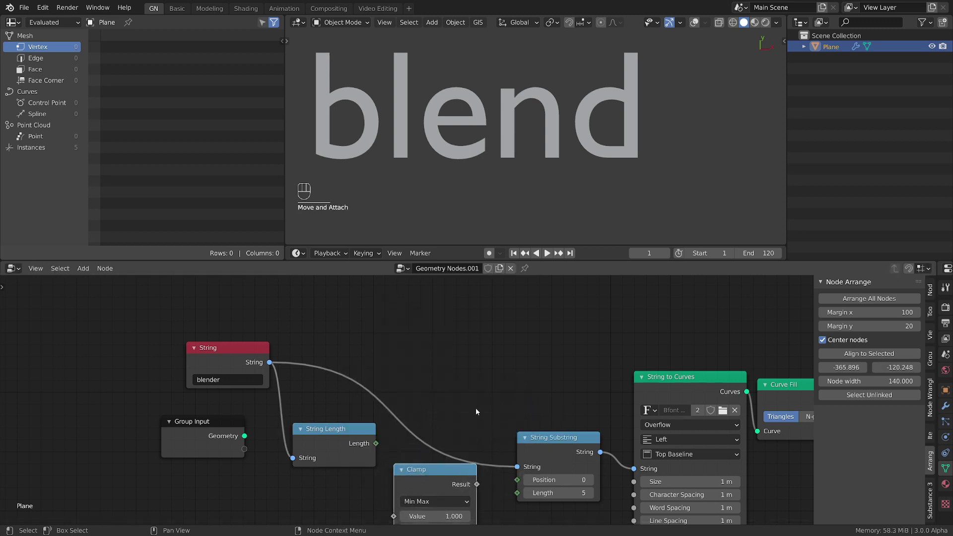
pyautogui.moveTo(477, 412); pyautogui.dragTo(513, 336, button='middle')
pyautogui.moveTo(412, 368); pyautogui.dragTo(431, 442)
pyautogui.moveTo(373, 432); pyautogui.dragTo(457, 470, button='middle')
# - Spread out the input-side nodes and connect the Clamp Result to the String Substring's Length input
pyautogui.moveTo(341, 287); pyautogui.dragTo(266, 297)
pyautogui.moveTo(318, 357); pyautogui.dragTo(206, 366)
pyautogui.moveTo(479, 398); pyautogui.dragTo(391, 376)
pyautogui.moveTo(576, 433); pyautogui.dragTo(641, 430)
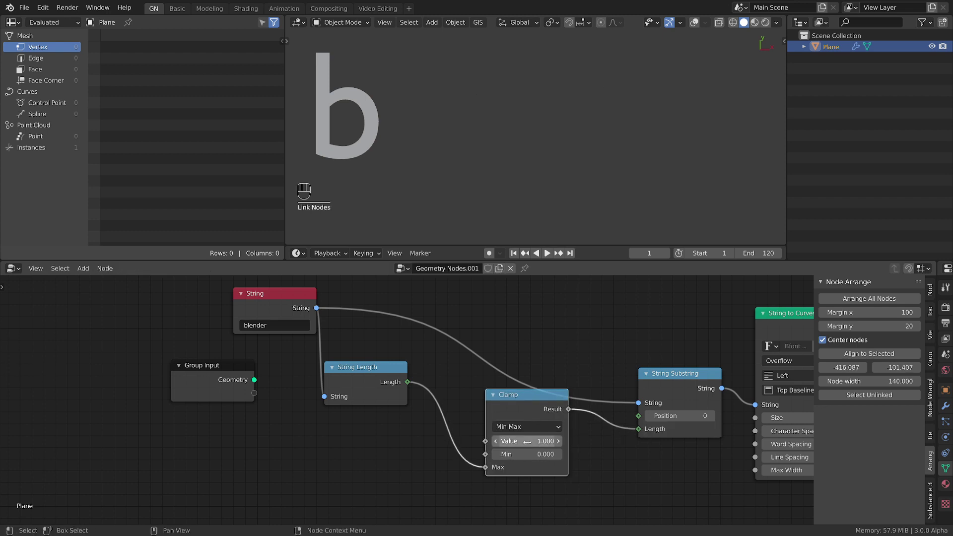
# - Add a Value input node and connect it to the Clamp node's Value input
pyautogui.keyDown('shift'); pyautogui.click(272, 437); pyautogui.keyUp('shift')
pyautogui.hotkey('shift', 'a')
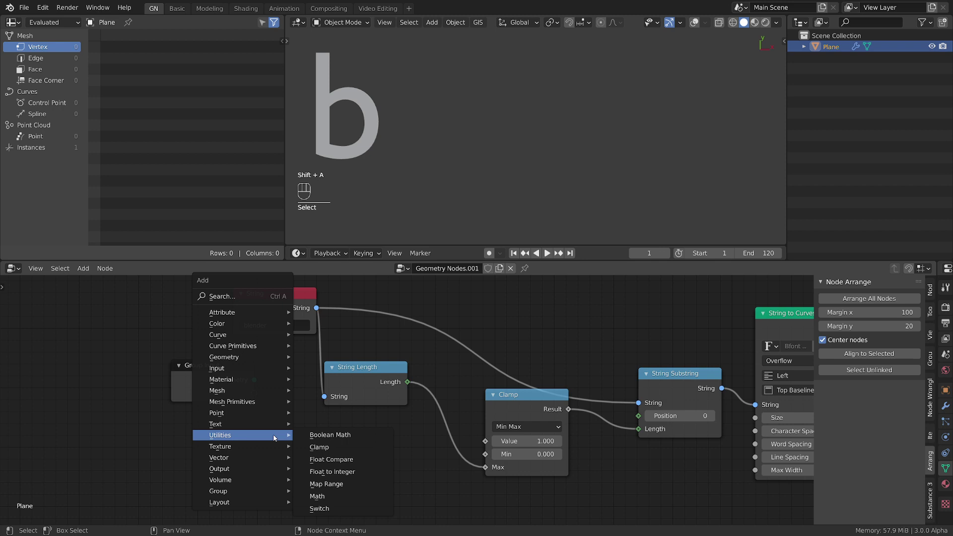
pyautogui.moveTo(234, 368)
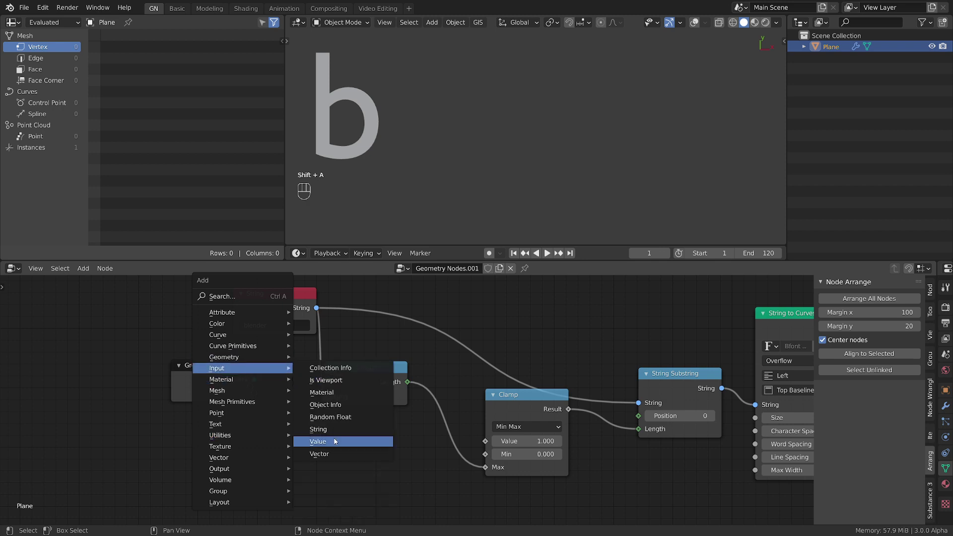
pyautogui.click(313, 442)
pyautogui.moveTo(345, 466); pyautogui.dragTo(486, 441)
# - Try out different numbers in the Value node to preview how the letters are revealed
pyautogui.moveTo(302, 484); pyautogui.dragTo(557, 483)
pyautogui.moveTo(625, 483); pyautogui.dragTo(377, 483)
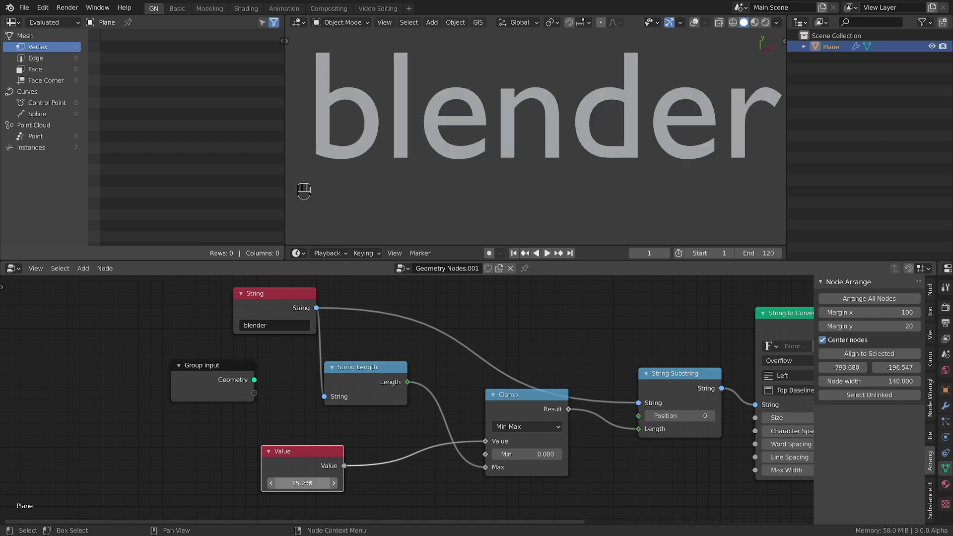
pyautogui.moveTo(397, 486); pyautogui.dragTo(458, 487, button='middle')
# - Move the Value node beneath Group Input and drive its value with the expression #frame
pyautogui.moveTo(362, 450); pyautogui.dragTo(271, 423)
pyautogui.moveTo(249, 455); pyautogui.dragTo(295, 453, button='middle')
pyautogui.click(311, 456)
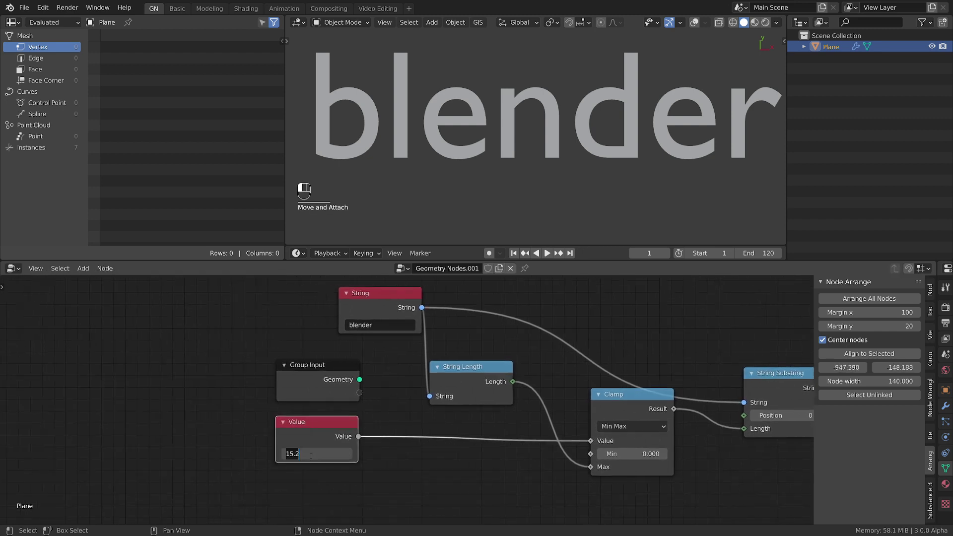
pyautogui.press('shift')
pyautogui.write('#frame')
pyautogui.press('Return')
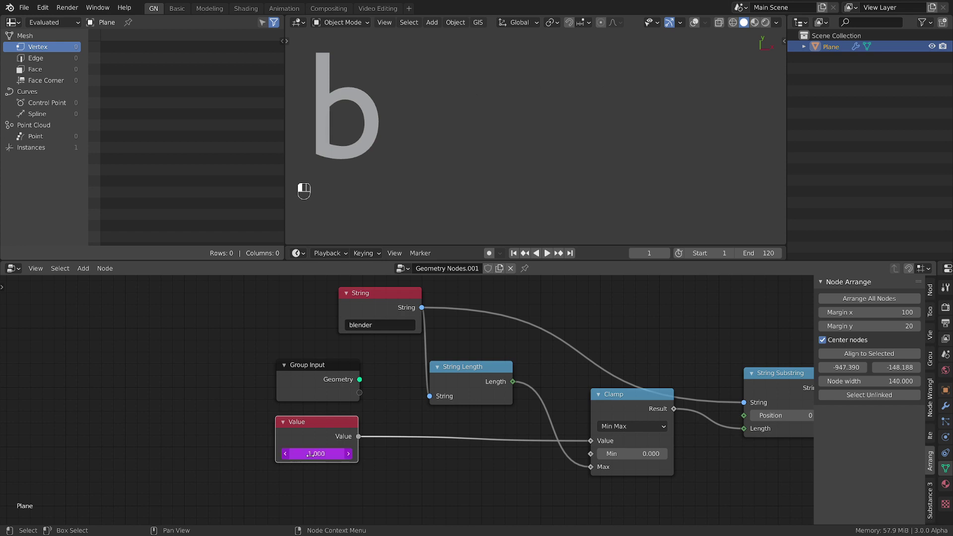
# - Advance frame by frame and play the animation from the first frame to check the frame-driven letter reveal
pyautogui.click(669, 255)
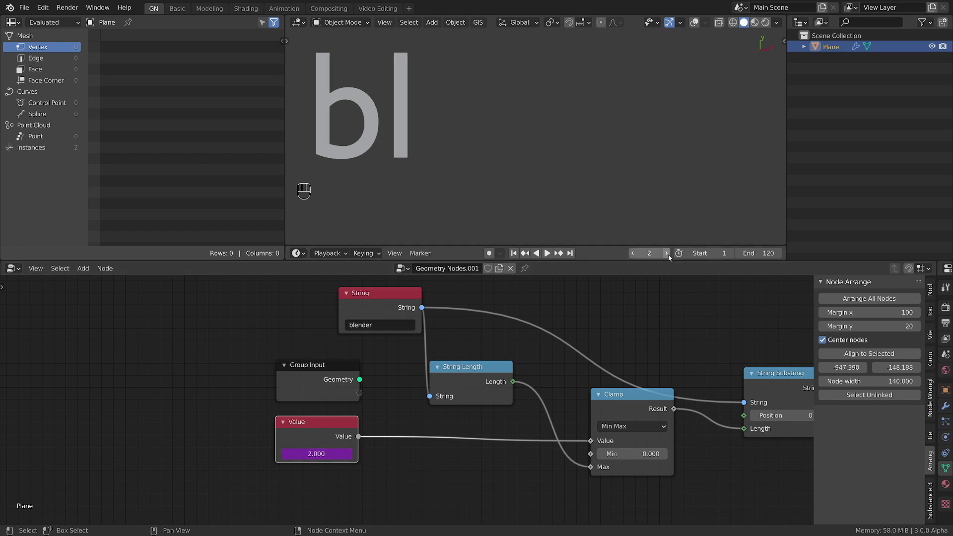
pyautogui.click(668, 255)
pyautogui.click(669, 254)
pyautogui.click(669, 254)
pyautogui.press('space')
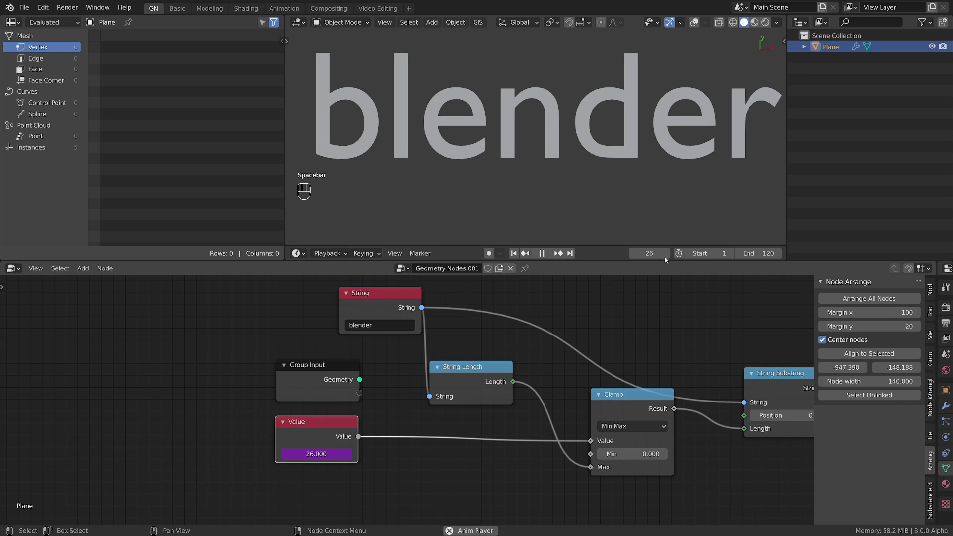
pyautogui.press('space')
pyautogui.hotkey('shift', 'Left')
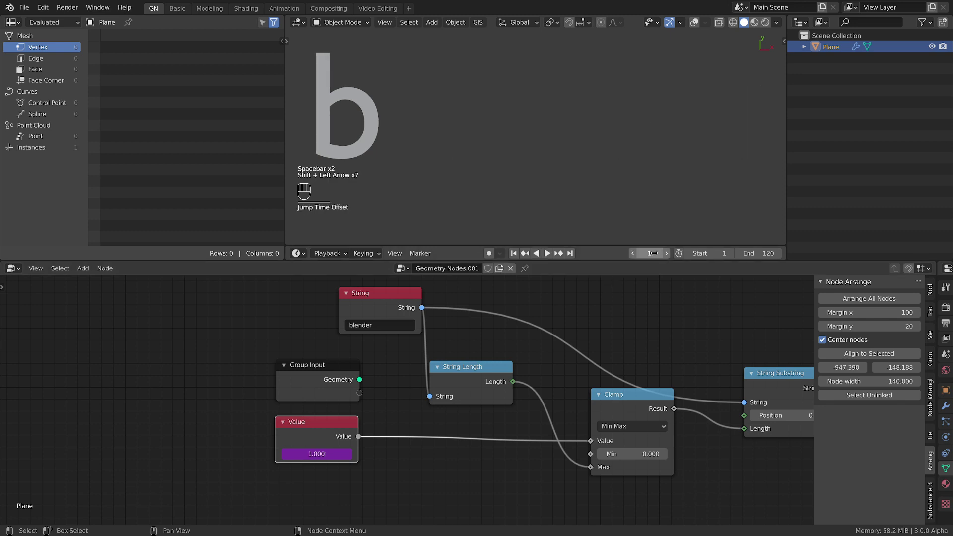
pyautogui.press('space')
pyautogui.press('space')
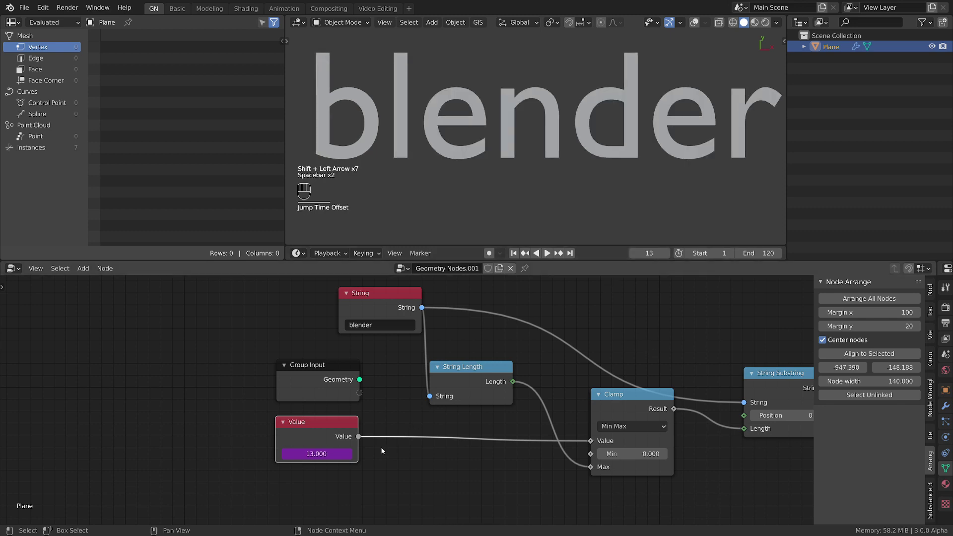
# - Move the frame-driven Value node farther from the Clamp and add a Math node set to Snap
pyautogui.moveTo(320, 428); pyautogui.dragTo(237, 431)
pyautogui.keyDown('shift'); pyautogui.click(358, 470); pyautogui.keyUp('shift')
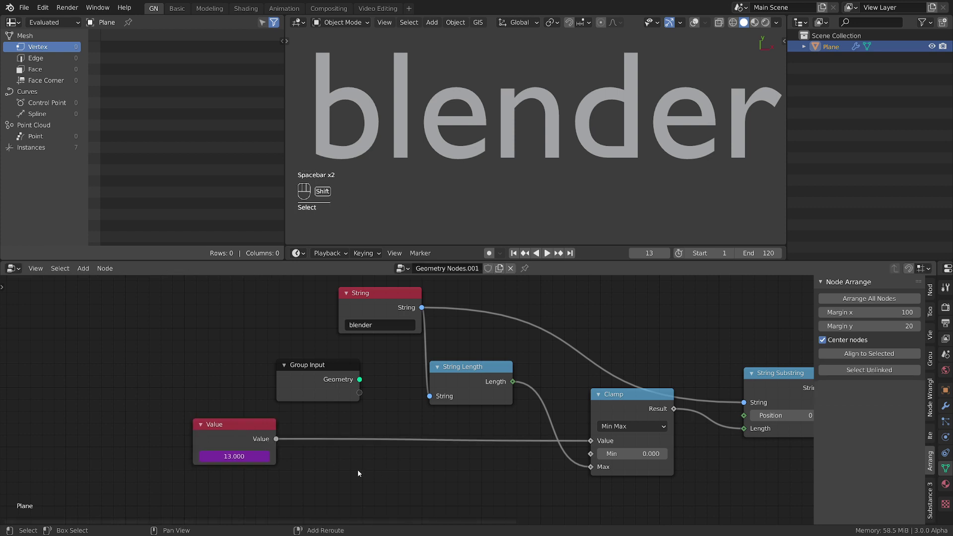
pyautogui.hotkey('shift', 'a')
pyautogui.moveTo(339, 452)
pyautogui.click(410, 451)
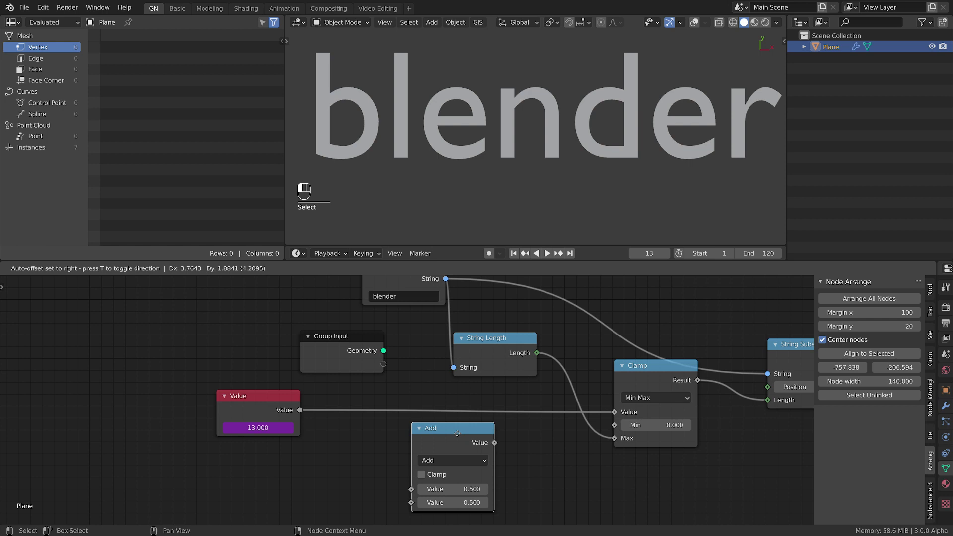
pyautogui.click(461, 432)
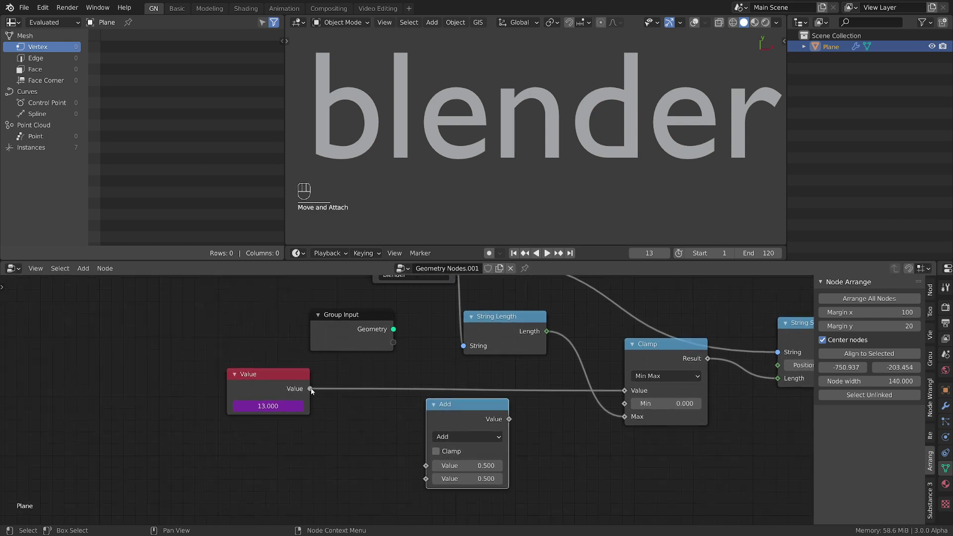
pyautogui.click(464, 436)
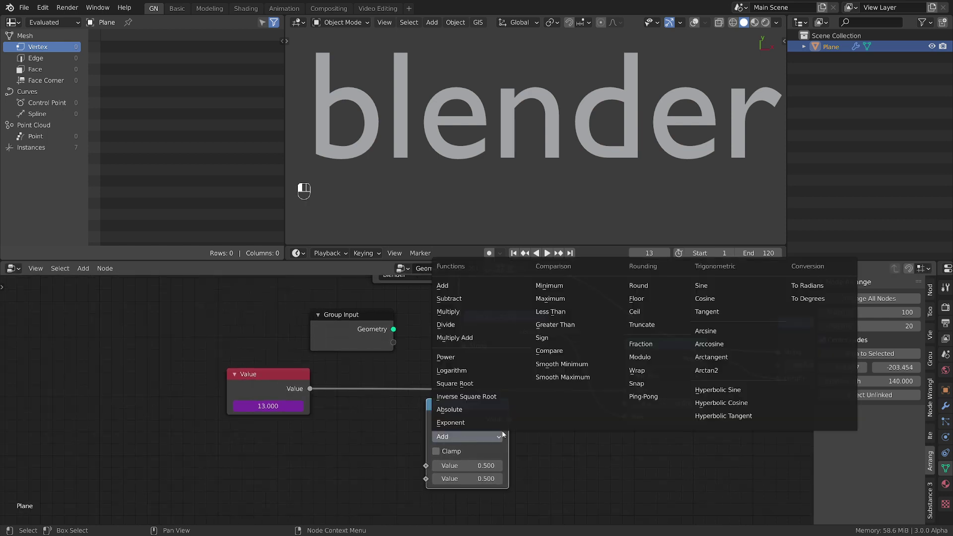
pyautogui.click(636, 383)
# - Duplicate the Value node, place the copy below the original and set its value to 5
pyautogui.click(267, 379)
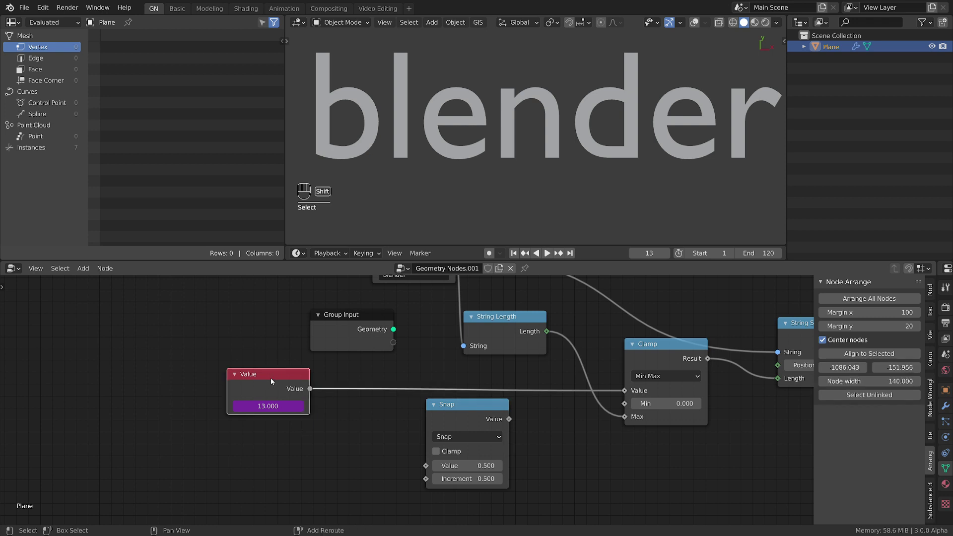
pyautogui.hotkey('shift', 'd')
pyautogui.click(271, 472)
pyautogui.click(262, 475)
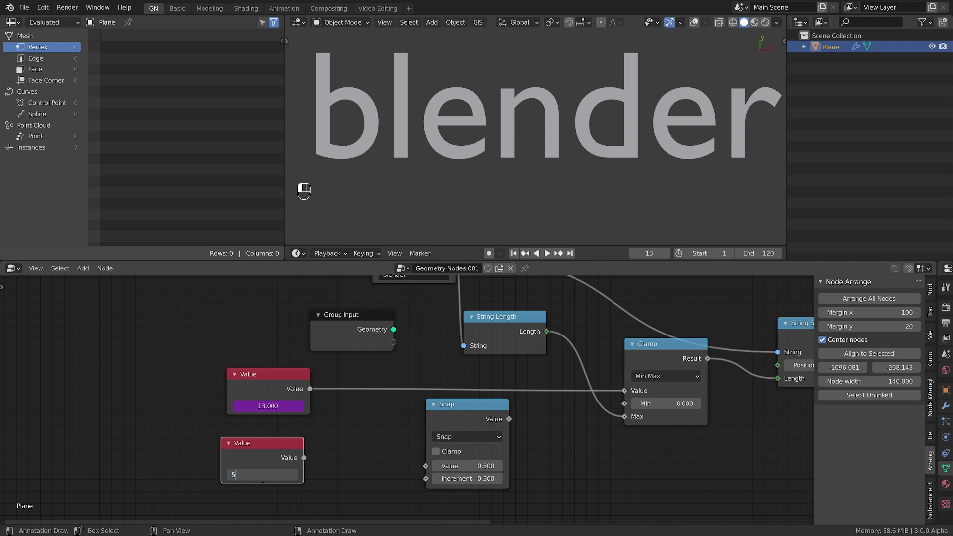
pyautogui.press('Return')
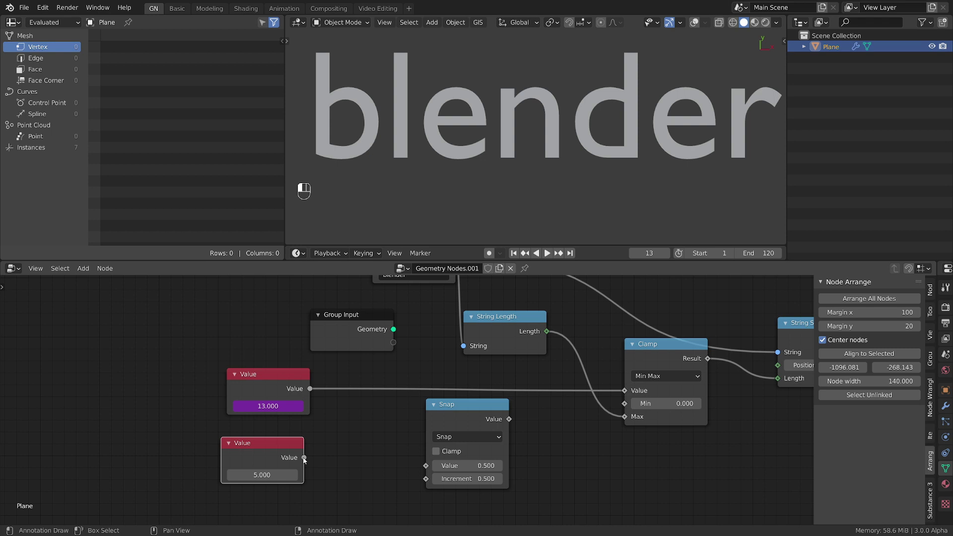
# - Connect the constant Value node to Snap's Increment and the frame-driven Value node to Snap's Value input
pyautogui.moveTo(305, 459); pyautogui.dragTo(426, 479)
pyautogui.moveTo(446, 412); pyautogui.dragTo(418, 411)
pyautogui.moveTo(311, 388); pyautogui.dragTo(394, 466)
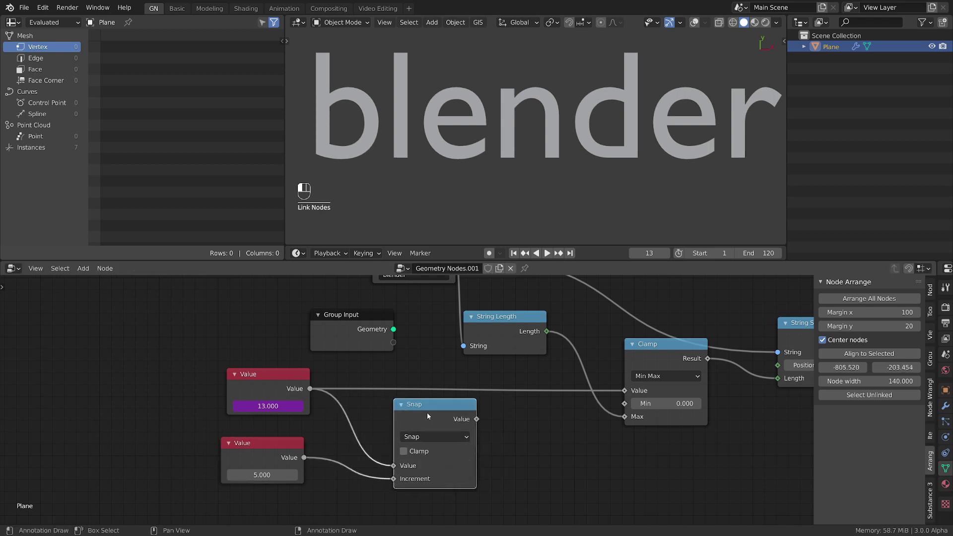
pyautogui.moveTo(427, 413); pyautogui.dragTo(416, 411)
# - Duplicate the Snap node as a Divide node that divides the Snap result by the constant Value node
pyautogui.hotkey('shift', 'd')
pyautogui.click(555, 430)
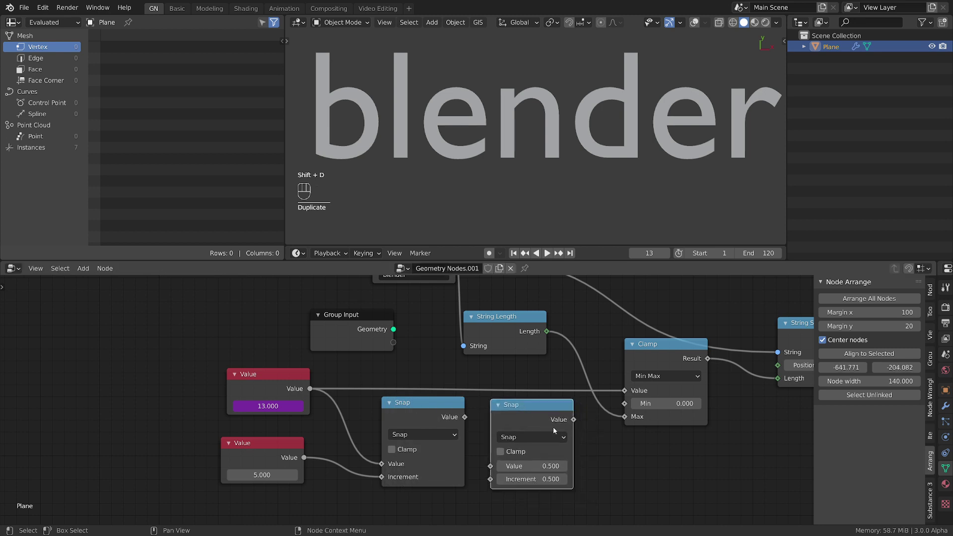
pyautogui.click(546, 437)
pyautogui.click(163, 323)
pyautogui.moveTo(465, 417); pyautogui.dragTo(490, 466)
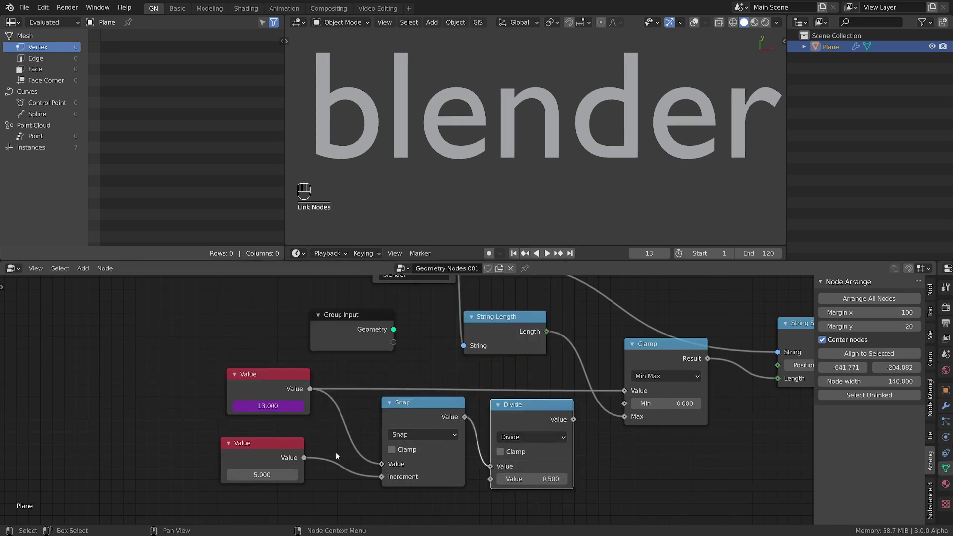
pyautogui.moveTo(305, 458); pyautogui.dragTo(491, 479)
pyautogui.moveTo(246, 454); pyautogui.dragTo(226, 460)
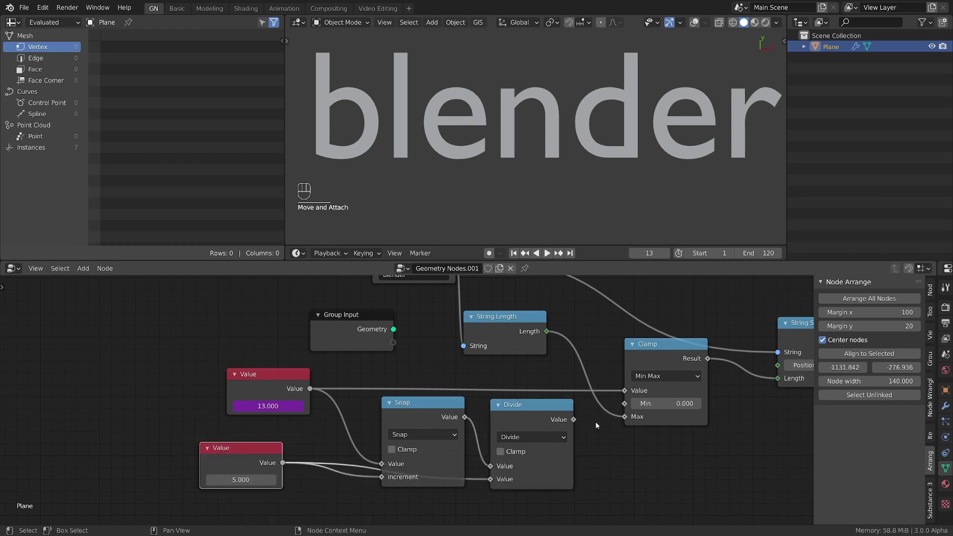
# - Connect the Divide result to the Clamp's Value and String Length to its Max, and tighten the Snap and Divide node spacing
pyautogui.moveTo(573, 419); pyautogui.dragTo(626, 392)
pyautogui.moveTo(546, 332); pyautogui.dragTo(626, 417)
pyautogui.scroll(-1, 545, 411)
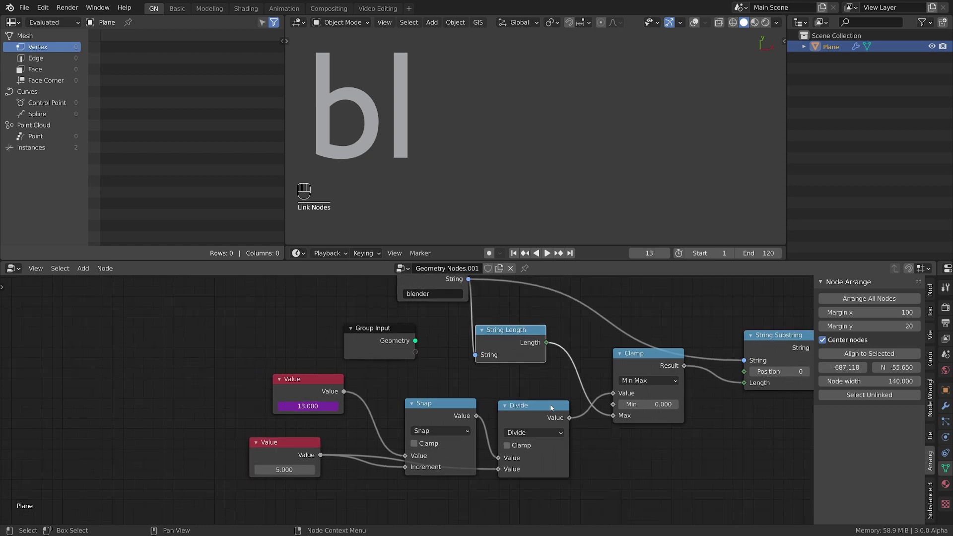
pyautogui.moveTo(618, 432); pyautogui.dragTo(541, 424, button='middle')
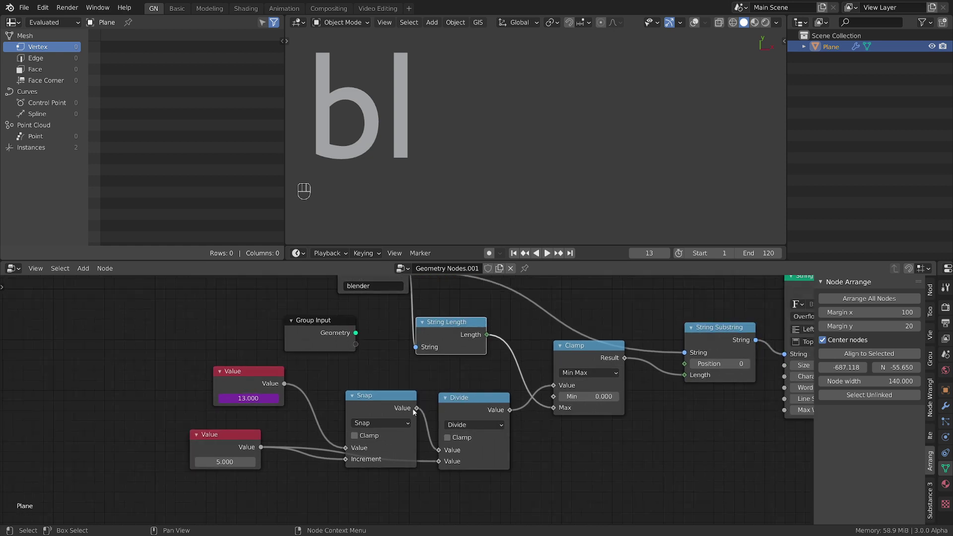
pyautogui.moveTo(387, 401)
pyautogui.mouseDown()
pyautogui.moveTo(387, 391)
pyautogui.moveTo(381, 399)
pyautogui.mouseUp()
pyautogui.moveTo(478, 403); pyautogui.dragTo(464, 402)
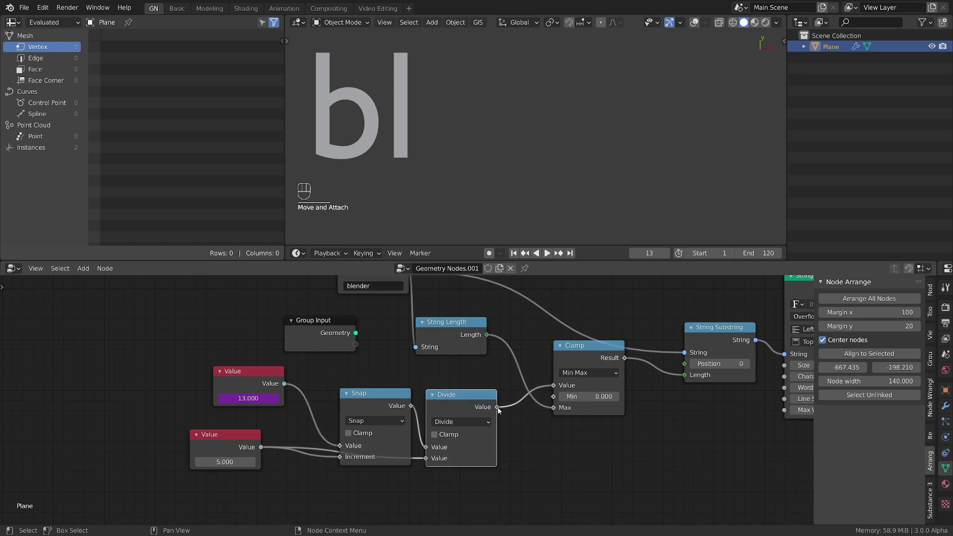
# - Play the animation to check the slowed letter reveal and review the complete node tree
pyautogui.moveTo(498, 408)
pyautogui.press('space')
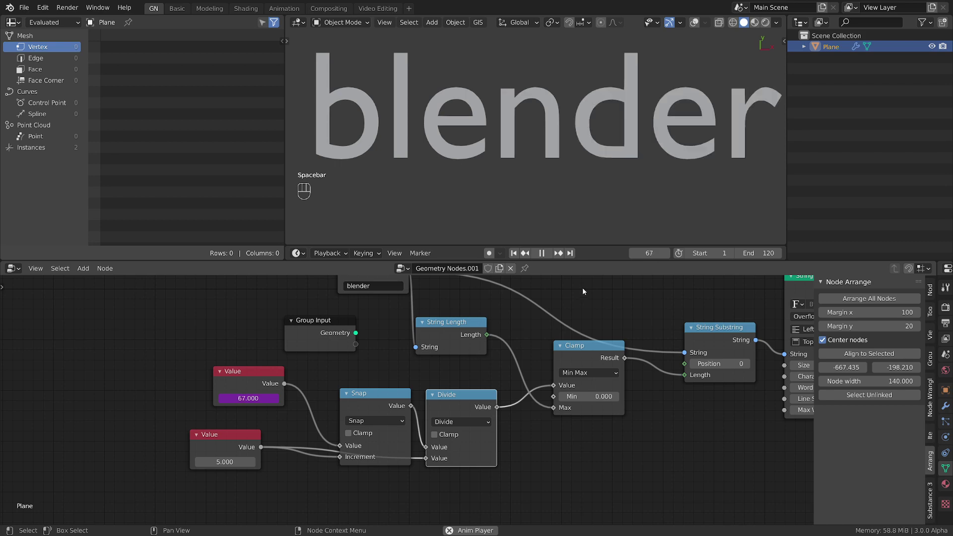
pyautogui.press('space')
pyautogui.scroll(-2, 627, 360)
pyautogui.keyDown('shift'); pyautogui.moveTo(598, 313); pyautogui.dragTo(386, 349, button='middle'); pyautogui.keyUp('shift')
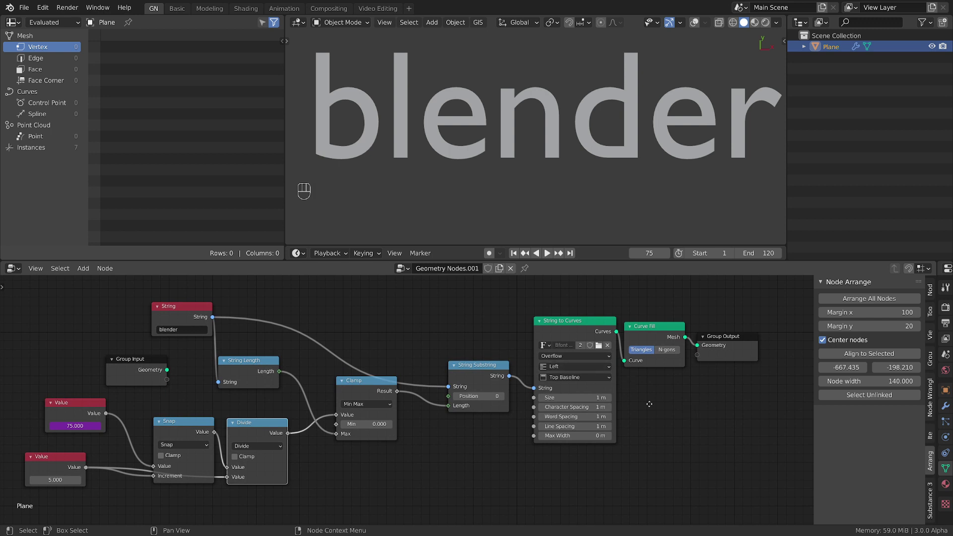
pyautogui.moveTo(650, 404); pyautogui.dragTo(589, 399, button='middle')
pyautogui.moveTo(505, 452); pyautogui.dragTo(553, 444, button='middle')
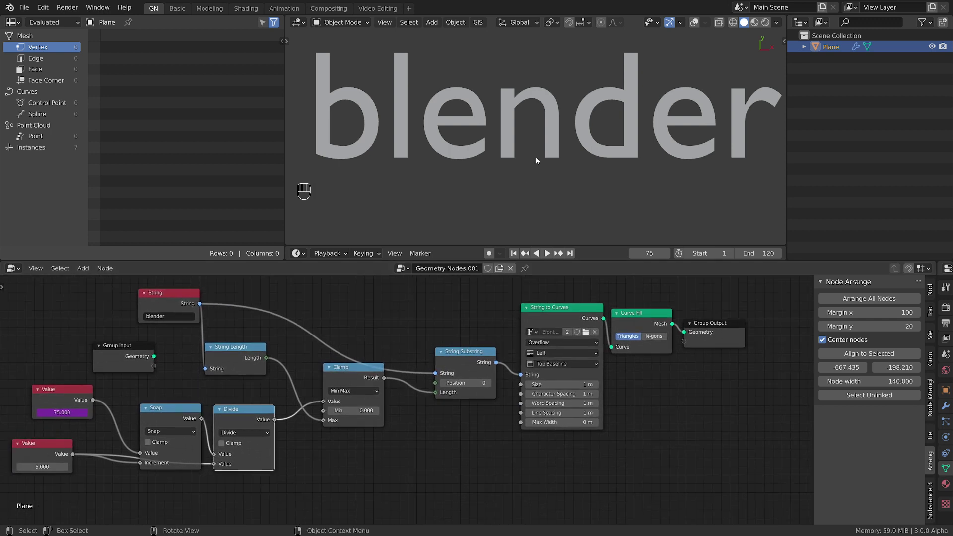
# - Widen the modifier properties area and add a Solidify modifier with a thickness of 0.12 m to the text
pyautogui.moveTo(535, 162); pyautogui.dragTo(542, 140, button='middle')
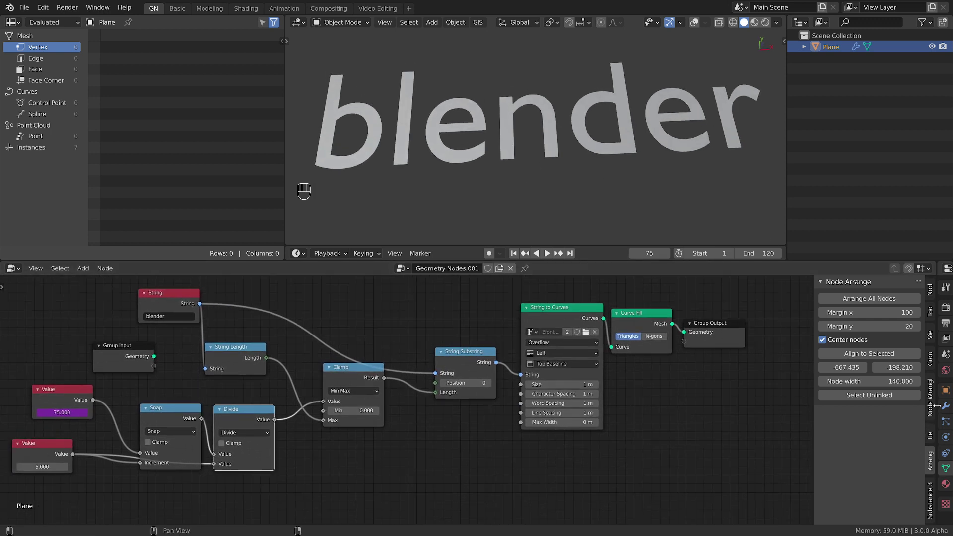
pyautogui.moveTo(937, 406); pyautogui.dragTo(794, 406)
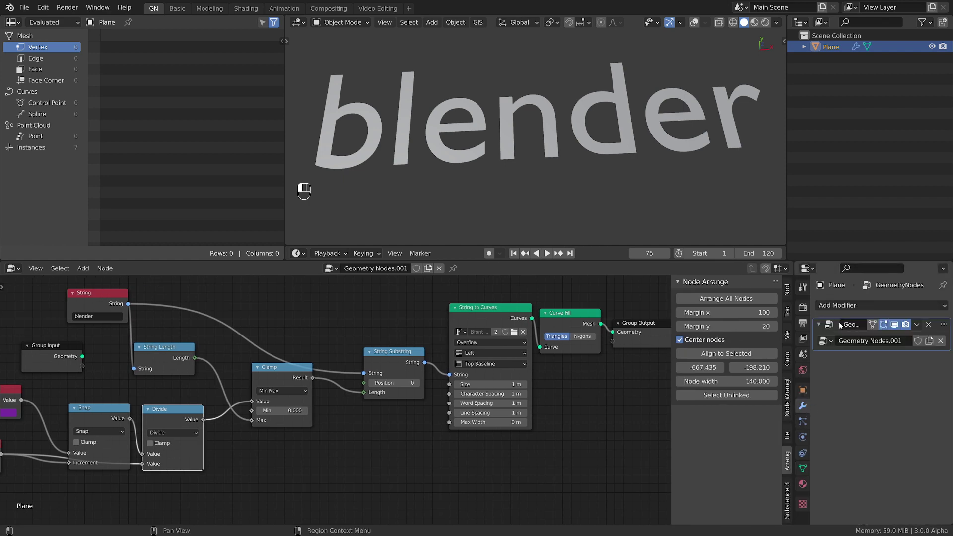
pyautogui.click(845, 306)
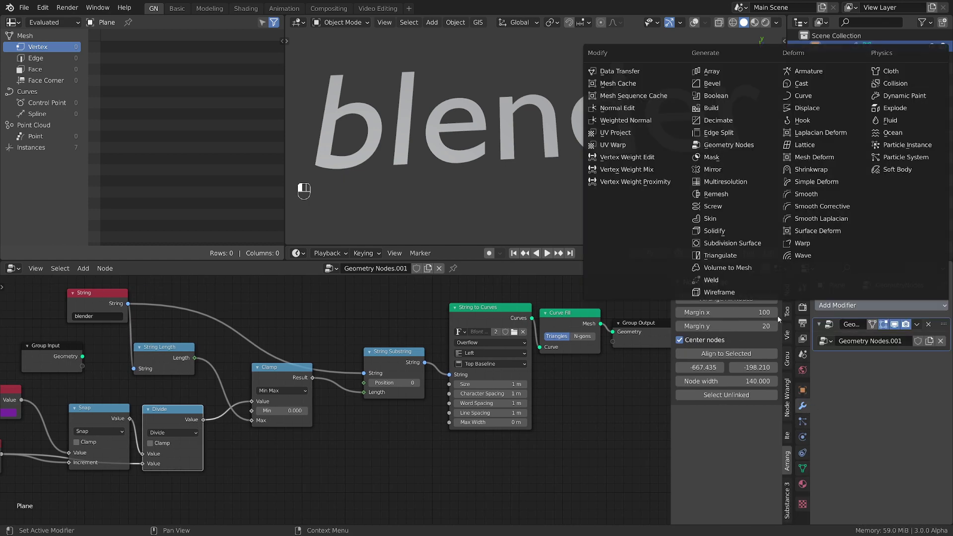
pyautogui.click(714, 231)
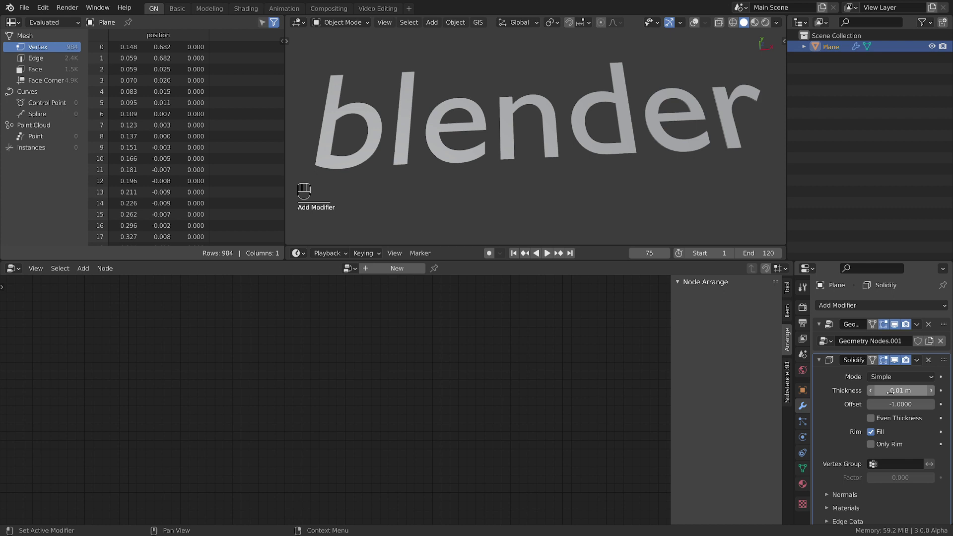
pyautogui.moveTo(891, 391); pyautogui.dragTo(906, 391)
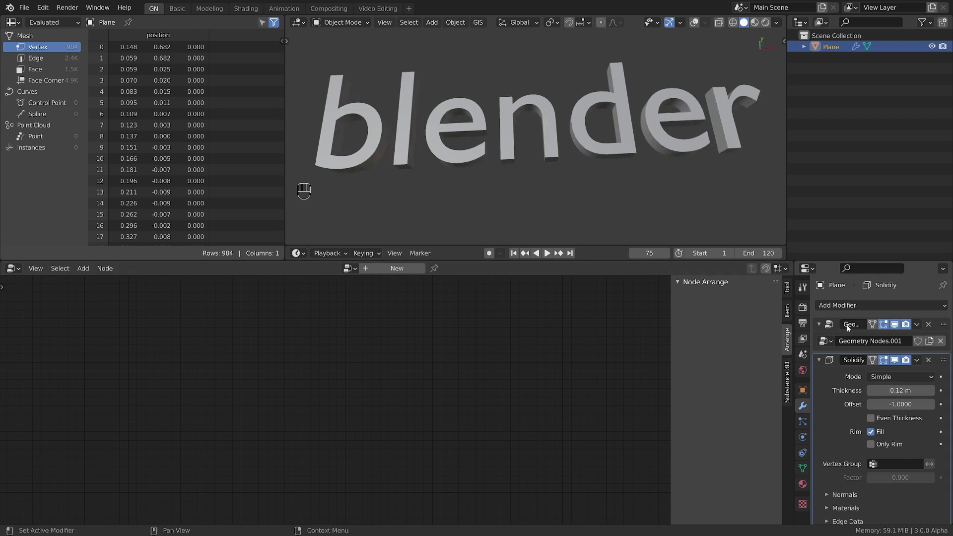
# - Add a Bevel modifier with 2 segments and an amount of 0.255 m, and inspect the letter edges up close
pyautogui.click(852, 306)
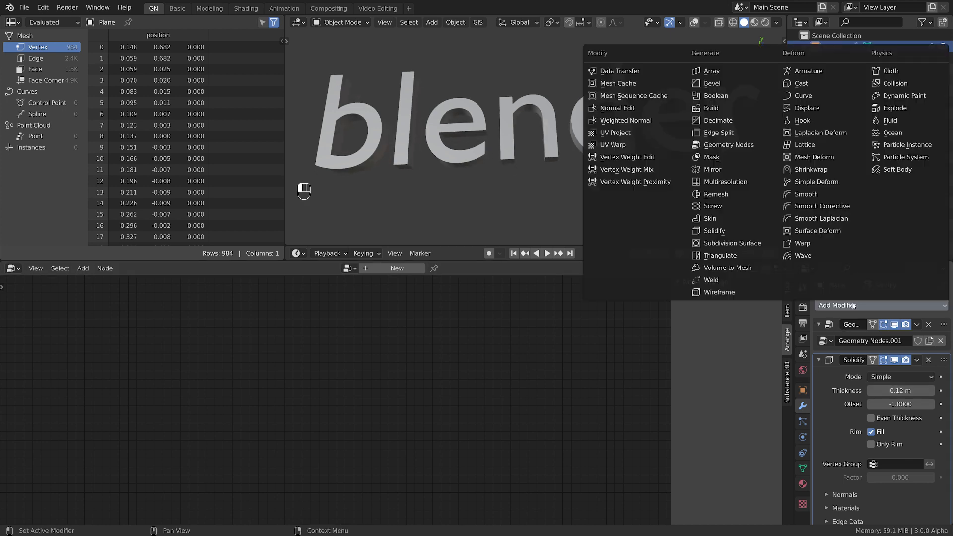
pyautogui.click(728, 81)
pyautogui.scroll(-8, 844, 425)
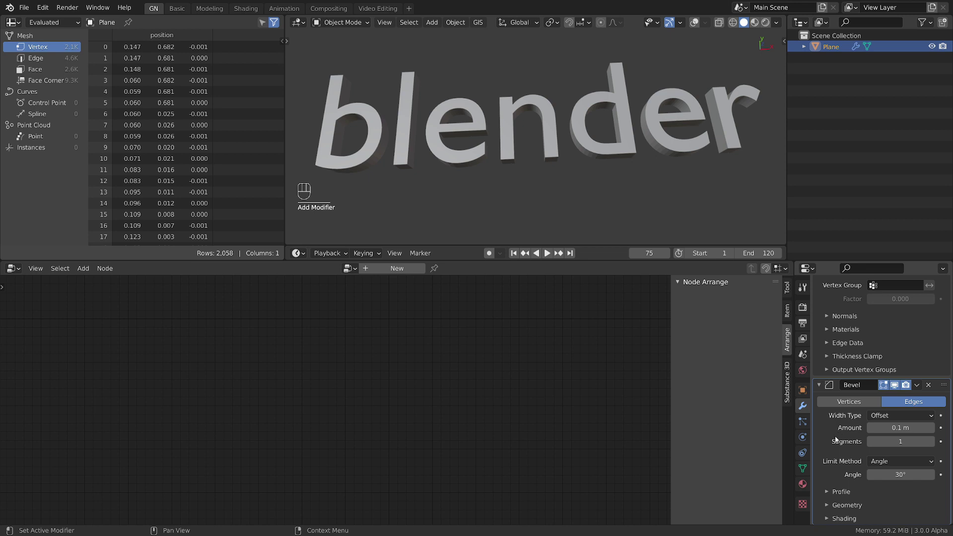
pyautogui.click(931, 442)
pyautogui.scroll(4, 582, 180)
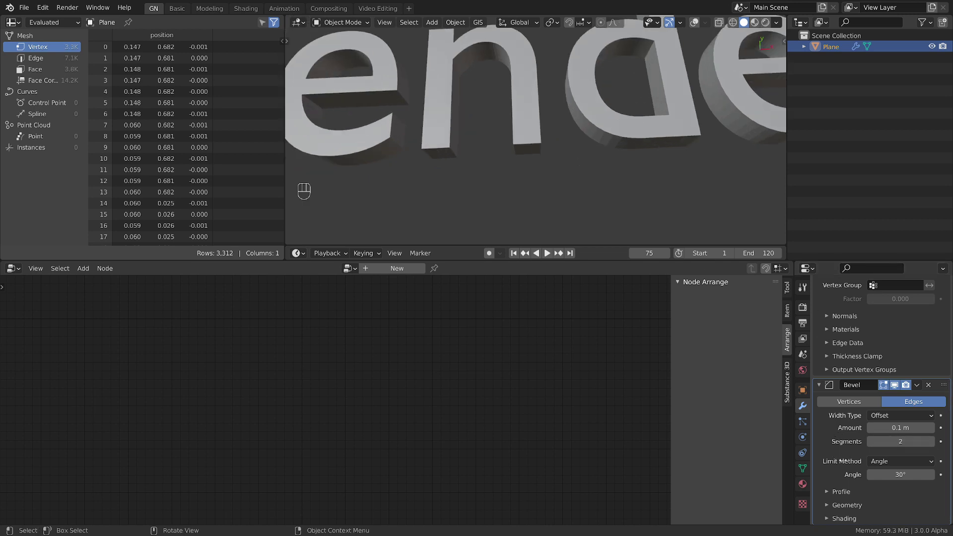
pyautogui.keyDown('shift'); pyautogui.moveTo(901, 427); pyautogui.dragTo(909, 427); pyautogui.keyUp('shift')
pyautogui.scroll(3, 613, 144)
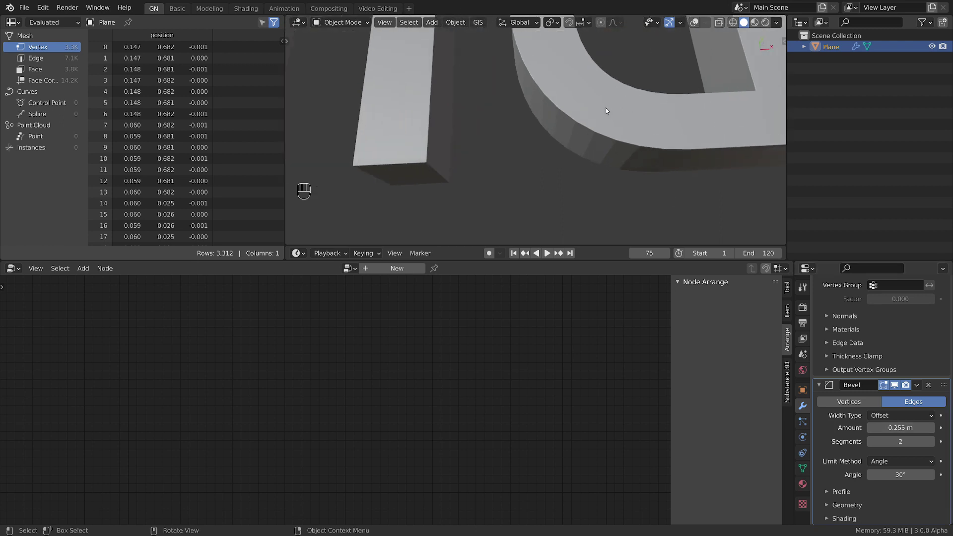
# - Make the text's Geometry Nodes modifier active so its node tree is shown for editing
pyautogui.scroll(1, 681, 189)
pyautogui.scroll(-5, 521, 181)
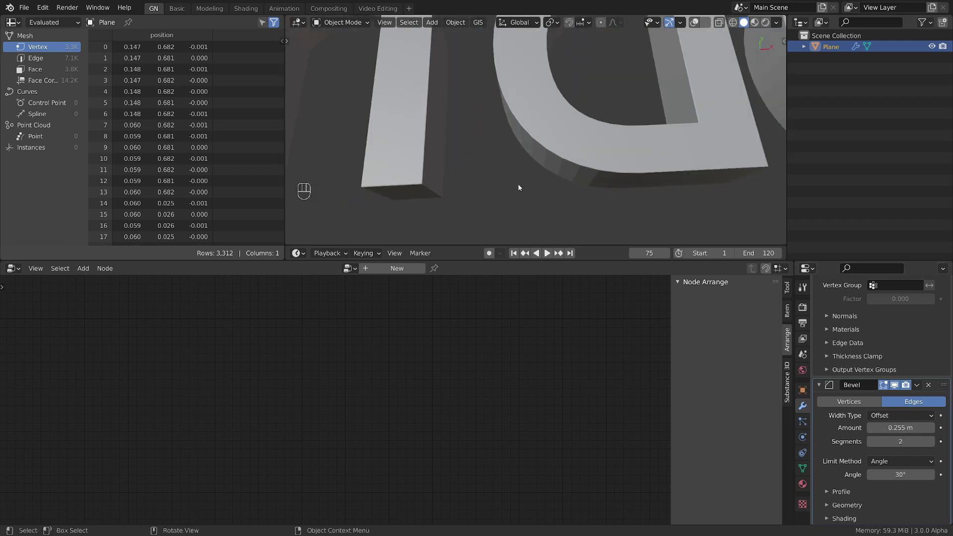
pyautogui.scroll(-4, 535, 169)
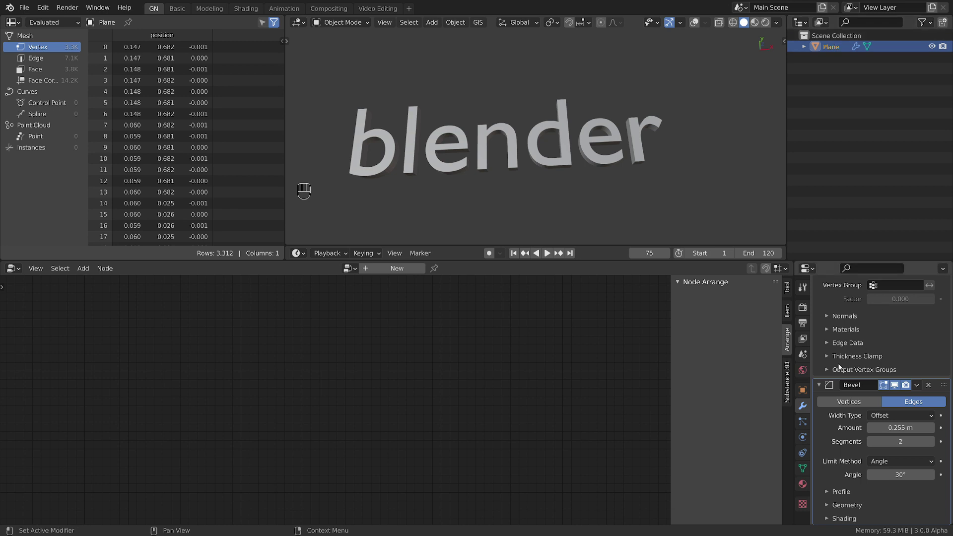
pyautogui.scroll(9, 844, 343)
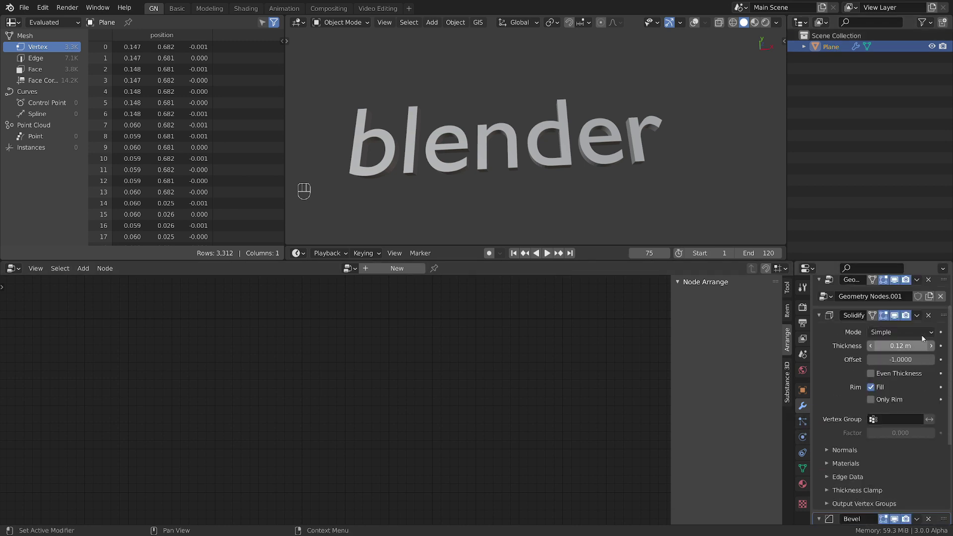
pyautogui.click(940, 326)
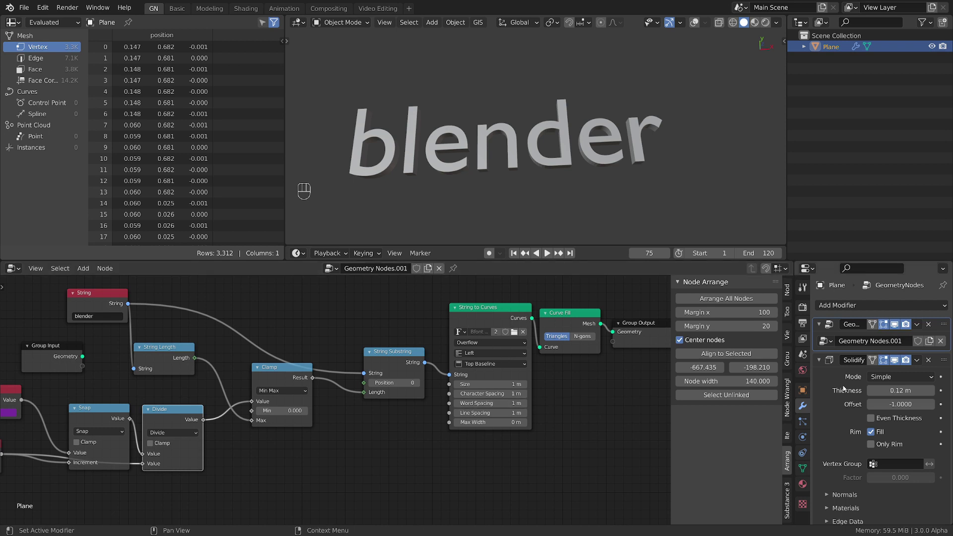
# - Move Group Output away from Curve Fill and insert an Attribute Fill node on the link between them
pyautogui.moveTo(618, 365); pyautogui.dragTo(581, 374, button='middle')
pyautogui.scroll(2, 588, 187)
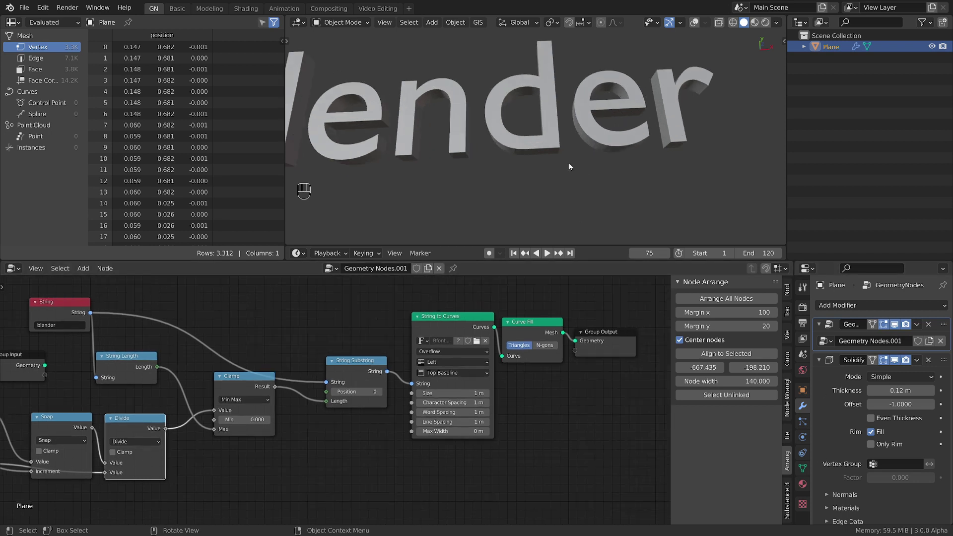
pyautogui.moveTo(610, 339); pyautogui.dragTo(650, 339)
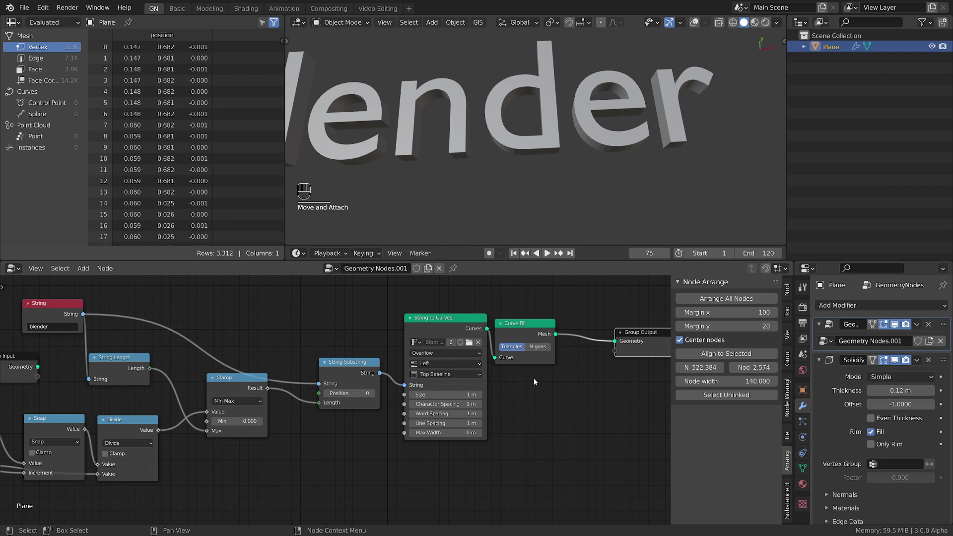
pyautogui.hotkey('shift', 'a')
pyautogui.moveTo(513, 258)
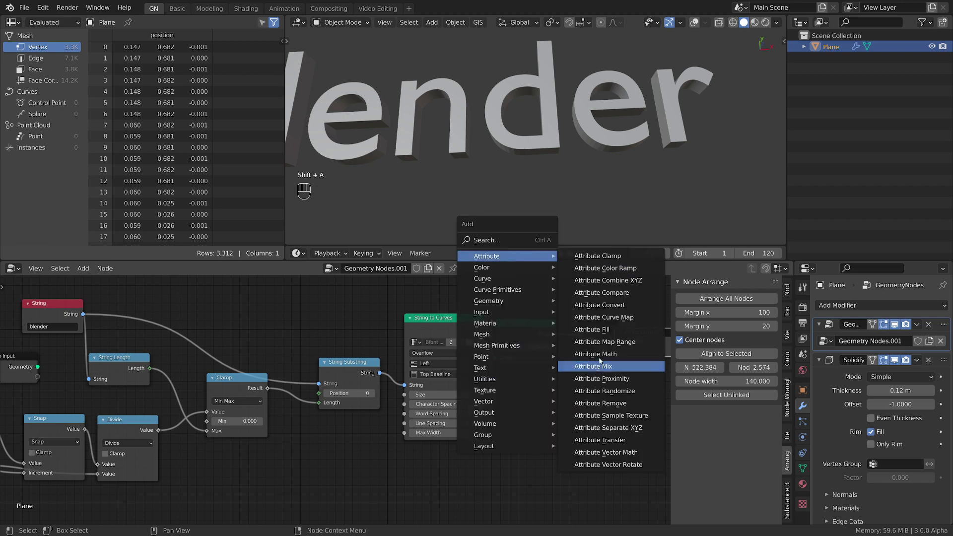
pyautogui.click(597, 331)
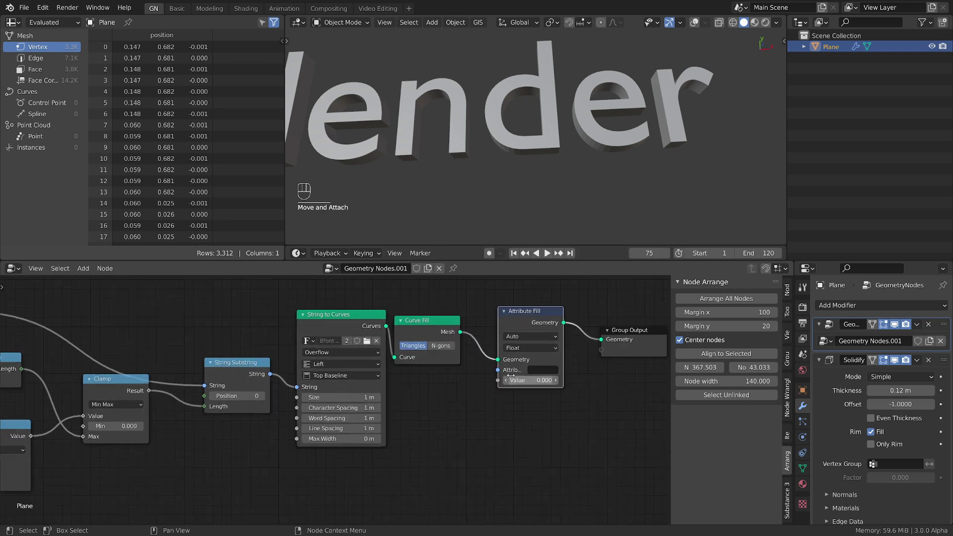
# - Set Attribute Fill to the shade_smooth attribute with data type Boolean and enable its Value
pyautogui.click(548, 370)
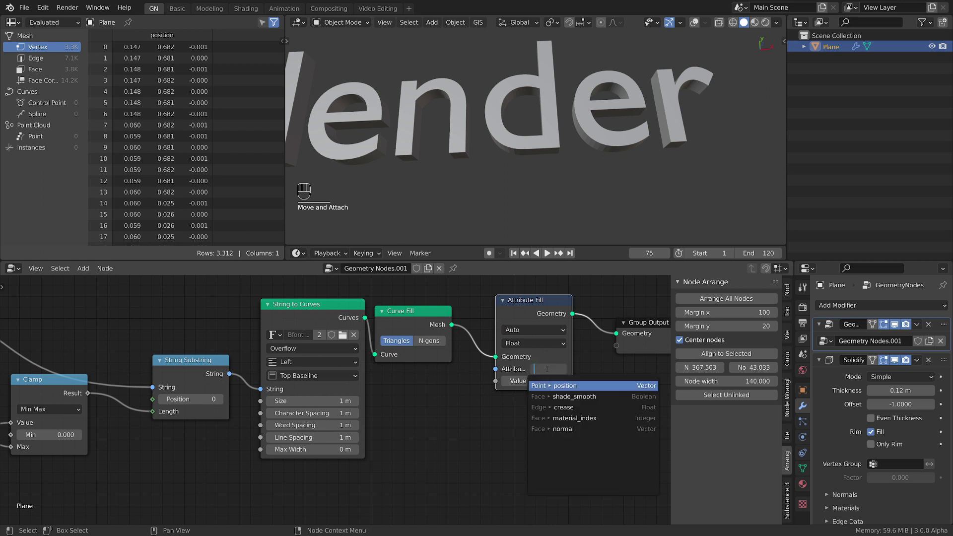
pyautogui.click(571, 398)
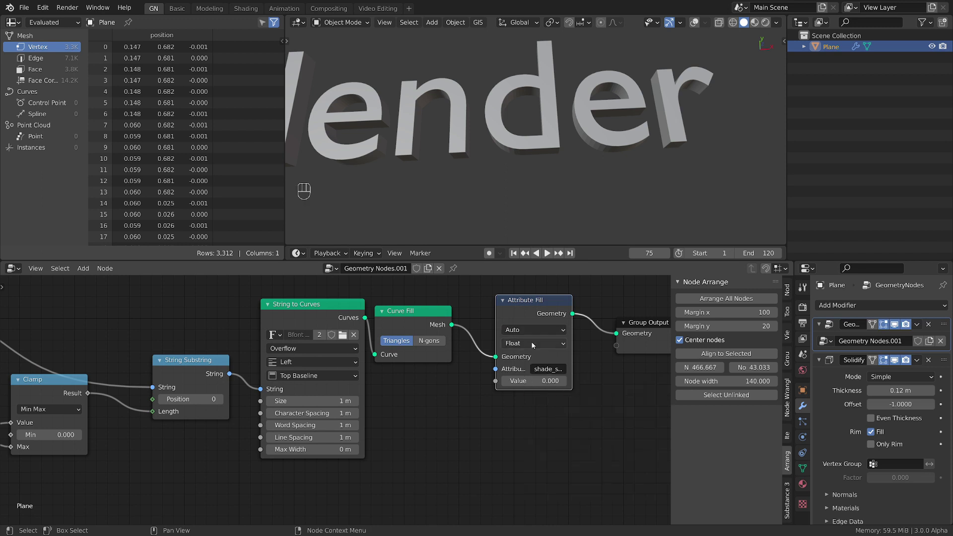
pyautogui.click(534, 343)
pyautogui.click(529, 405)
pyautogui.click(506, 381)
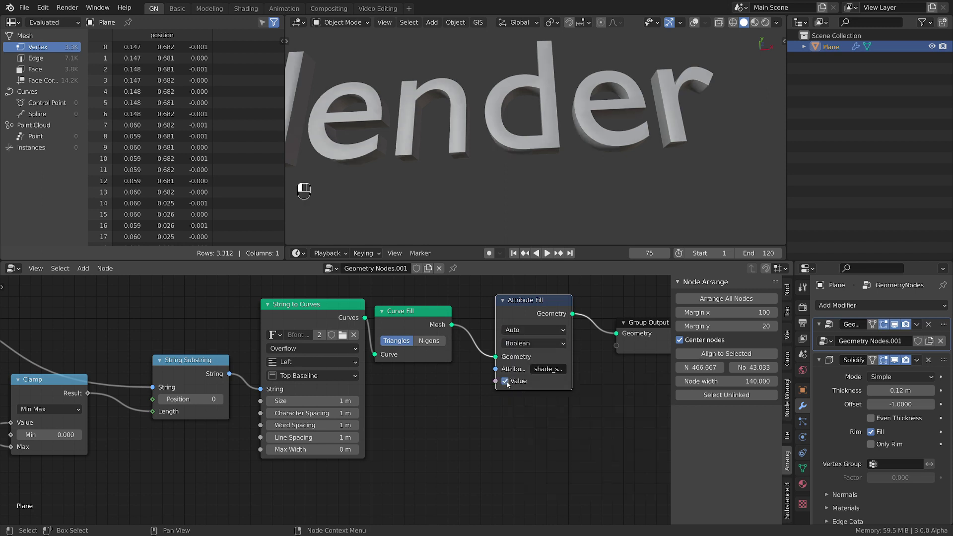
# - Inspect the smooth-shaded letters from different distances and replay the letter reveal from the first frame
pyautogui.scroll(3, 496, 180)
pyautogui.moveTo(515, 177); pyautogui.dragTo(561, 188, button='middle')
pyautogui.scroll(-2, 583, 148)
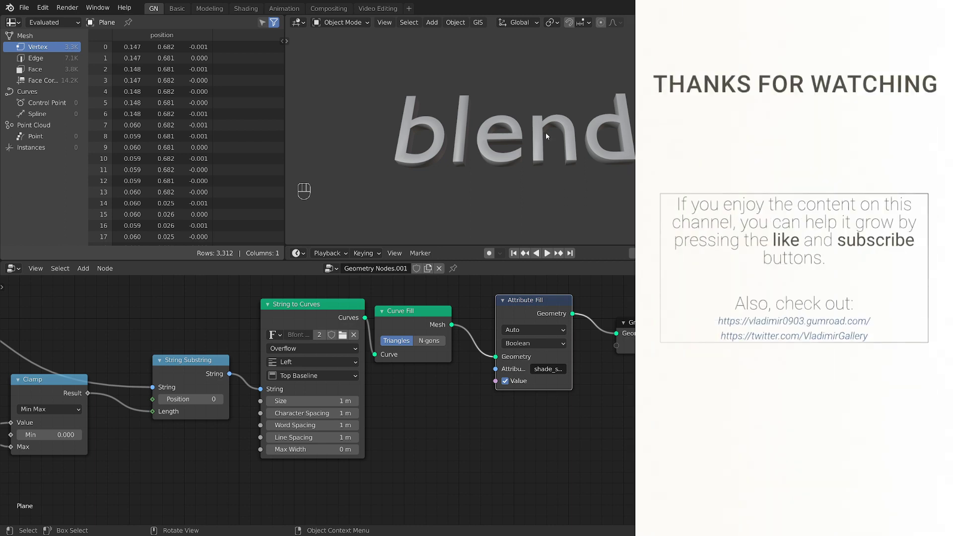
pyautogui.scroll(-1, 472, 411)
pyautogui.moveTo(569, 142); pyautogui.dragTo(585, 154, button='middle')
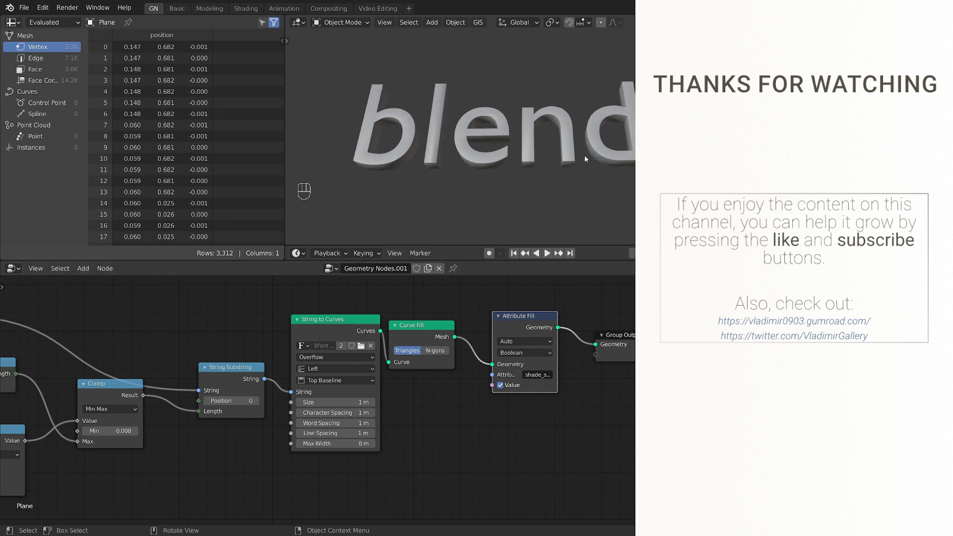
pyautogui.press('space')
pyautogui.press('space')
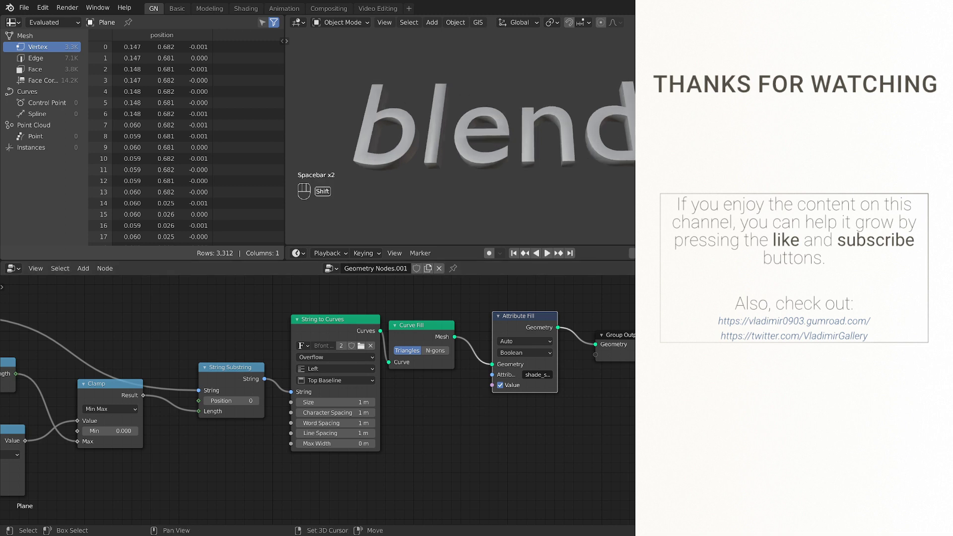
pyautogui.hotkey('shift', 'Left')
pyautogui.hotkey('shift', 'Left')
pyautogui.hotkey('shift', 'Left')
pyautogui.hotkey('shift', 'Left')
pyautogui.hotkey('shift', 'Left')
pyautogui.press('space')
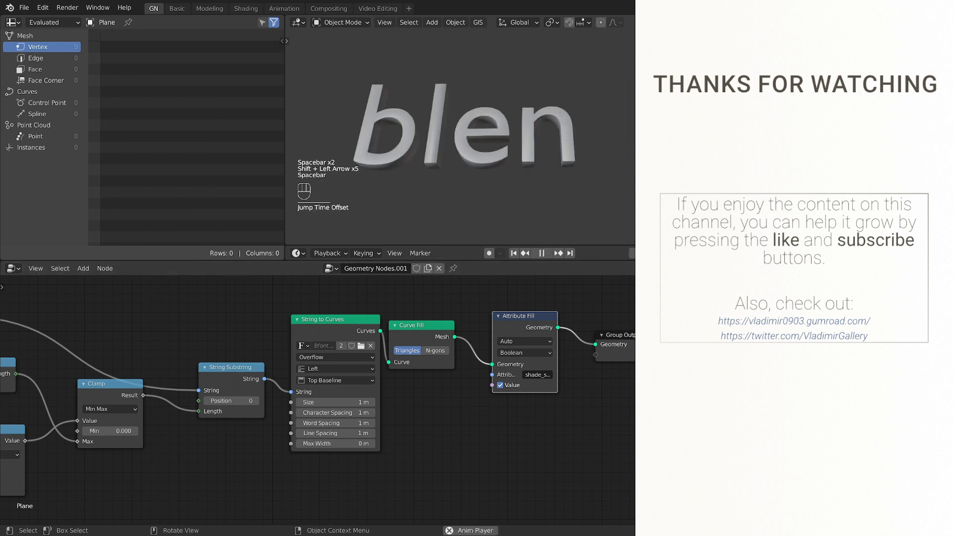
pyautogui.press('space')
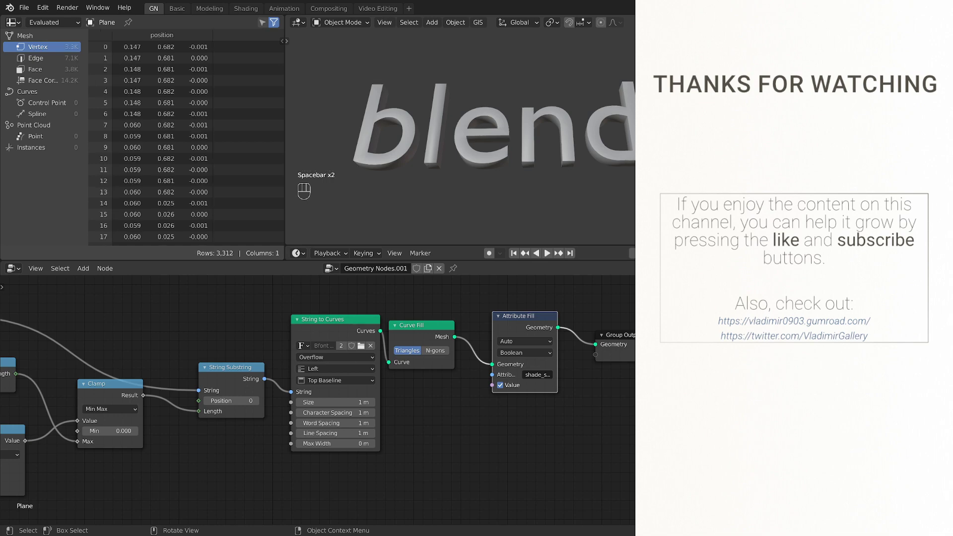
# - Maximize the node editor and review the node tree from Attribute Fill back to the Value nodes
pyautogui.hotkey('ctrl', 'space')
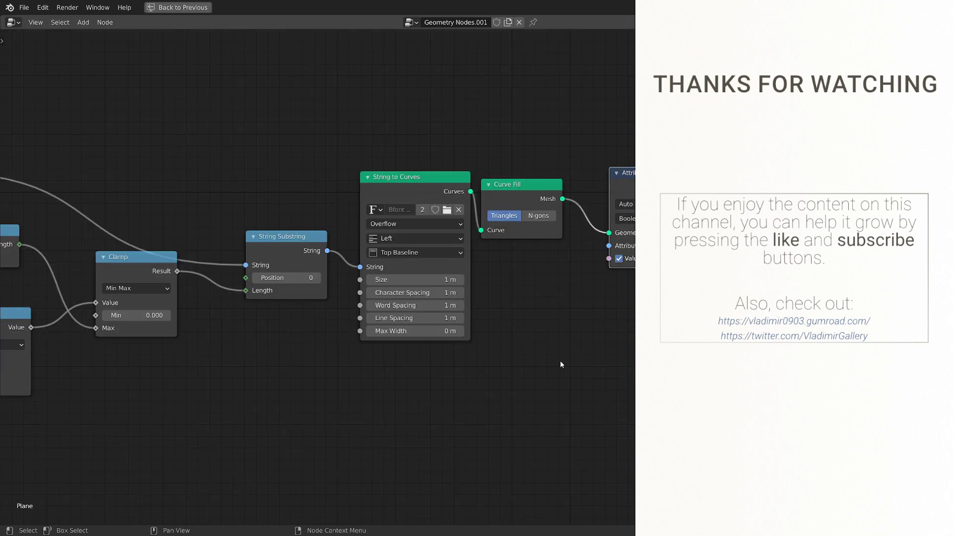
pyautogui.moveTo(614, 351); pyautogui.dragTo(676, 348, button='middle')
pyautogui.scroll(-2, 614, 350)
pyautogui.moveTo(615, 350); pyautogui.dragTo(738, 332, button='middle')
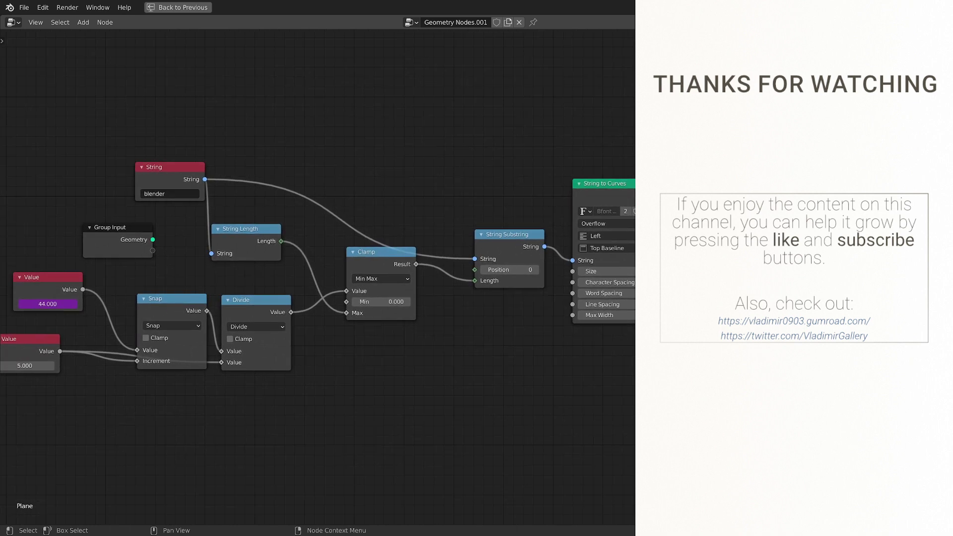